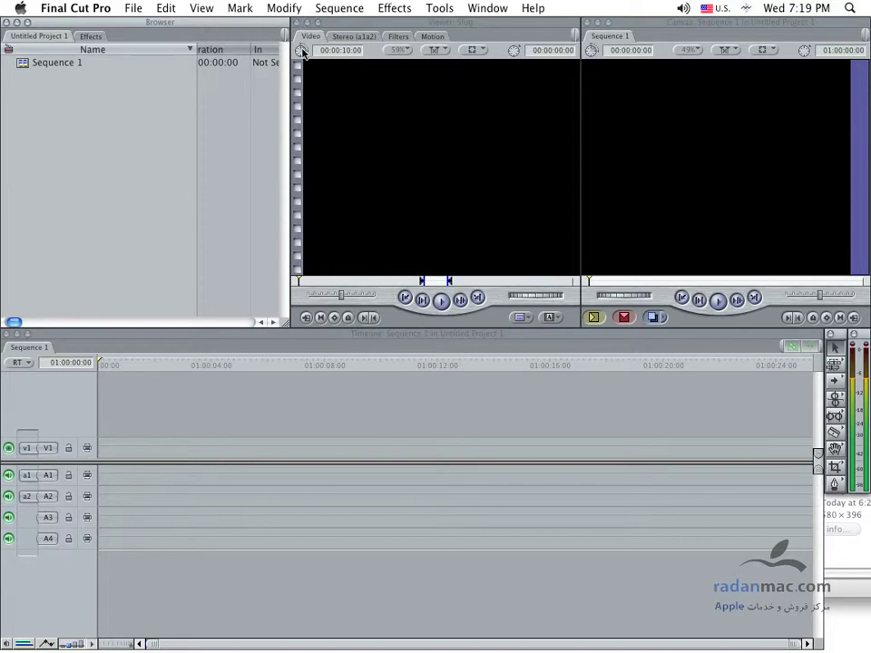
Bring up the Import Files chooser from the File menu
mouse_move(284, 322)
left_mouse_down()
mouse_move(371, 379)
mouse_move(245, 313)
left_mouse_up()
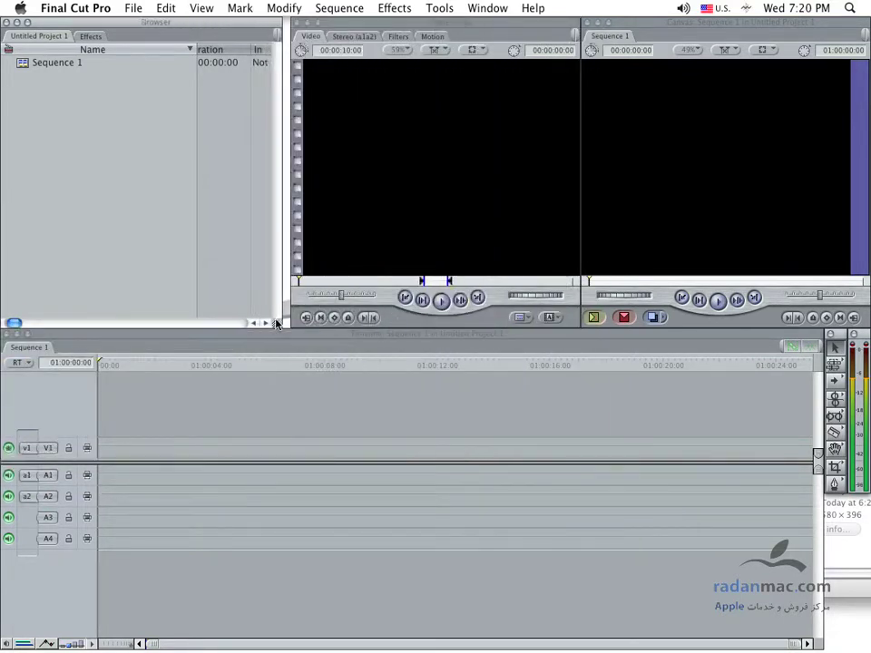
left_click(133, 8)
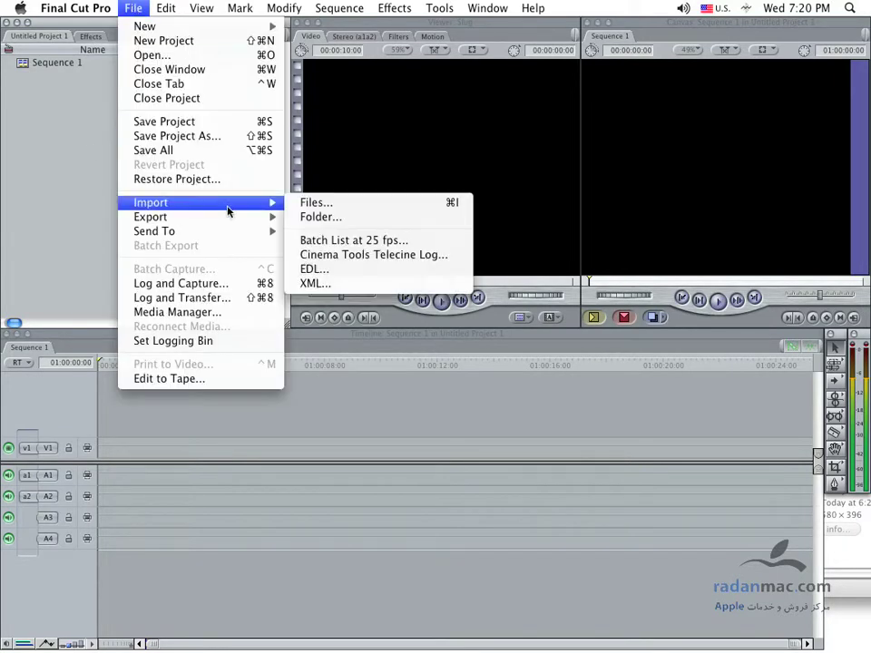
key("super+i")
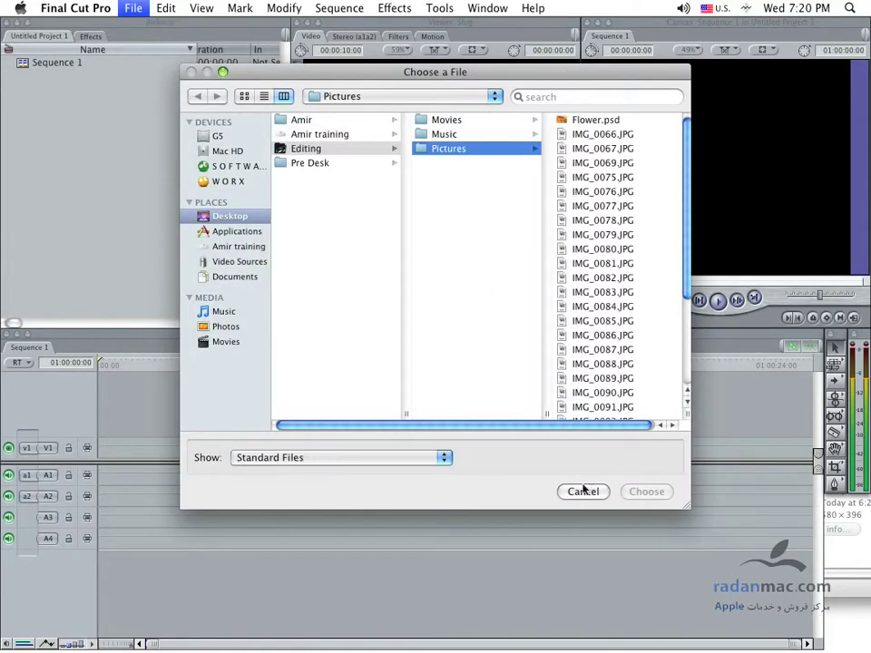
left_click(581, 489)
left_click(136, 8)
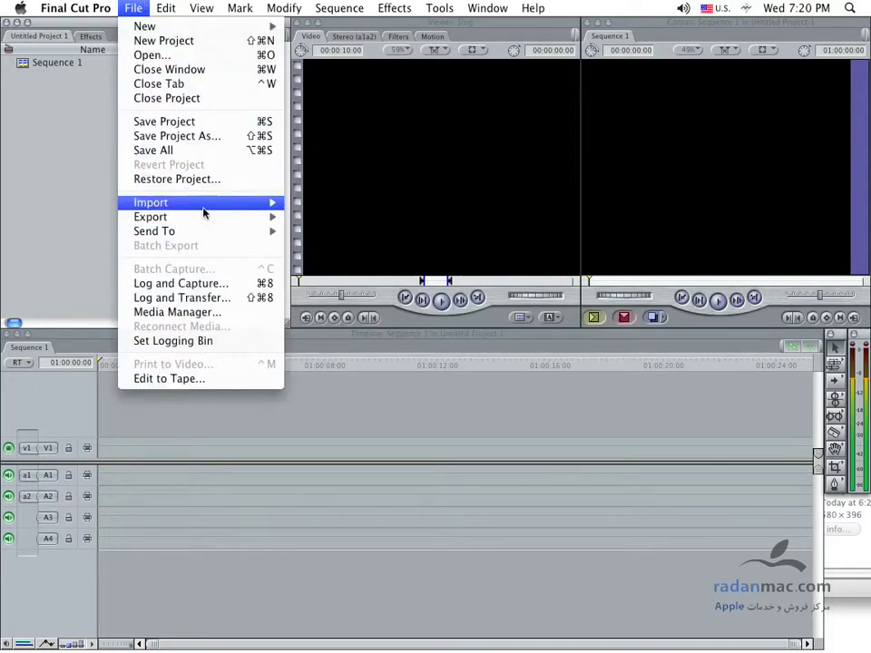
mouse_move(191, 202)
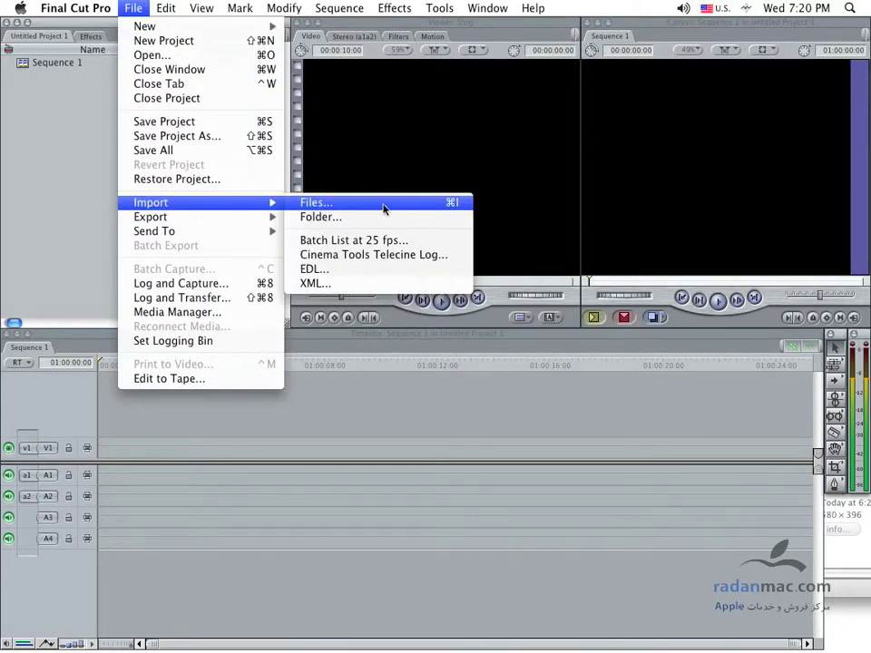
left_click(383, 205)
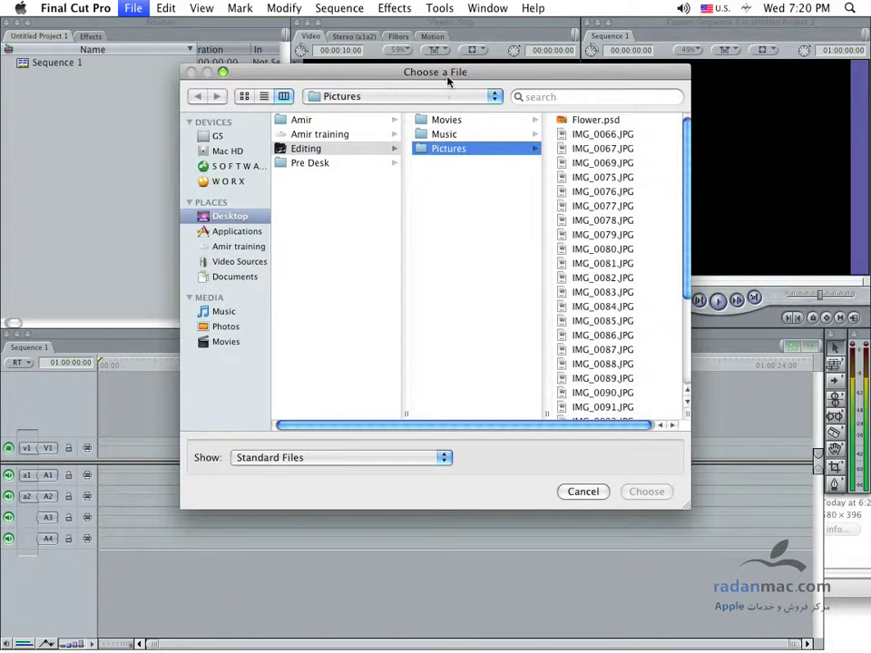
Browse the chooser to the Desktop's Editing folder, then into its Pictures folder
left_click_drag(449, 76, 310, 141)
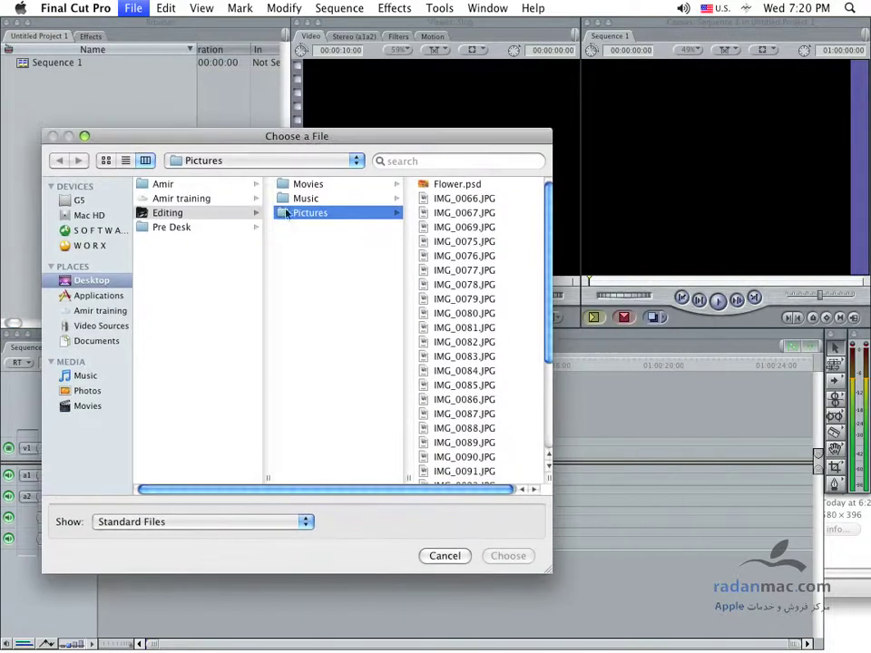
left_click(82, 200)
left_click(80, 215)
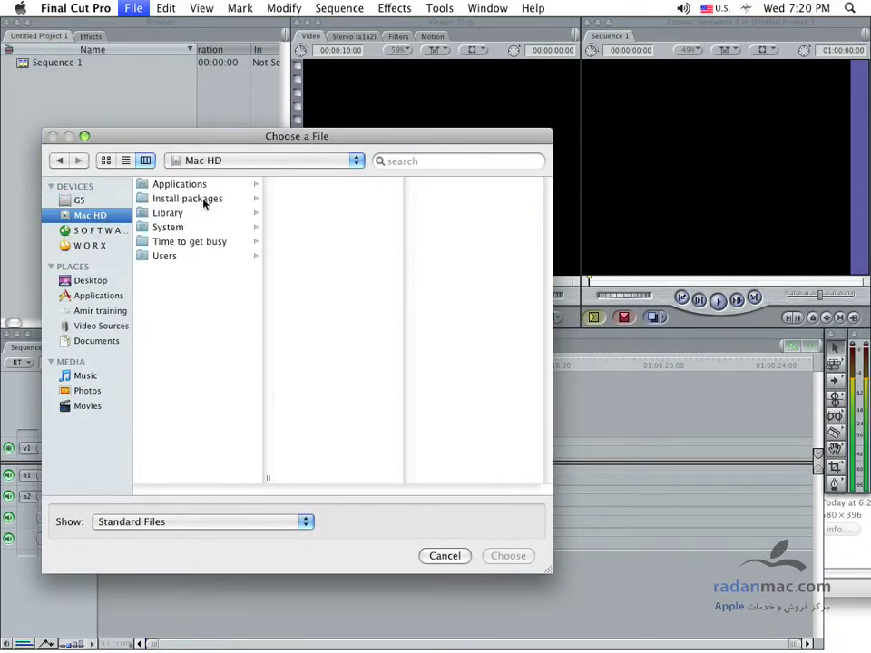
left_click(198, 242)
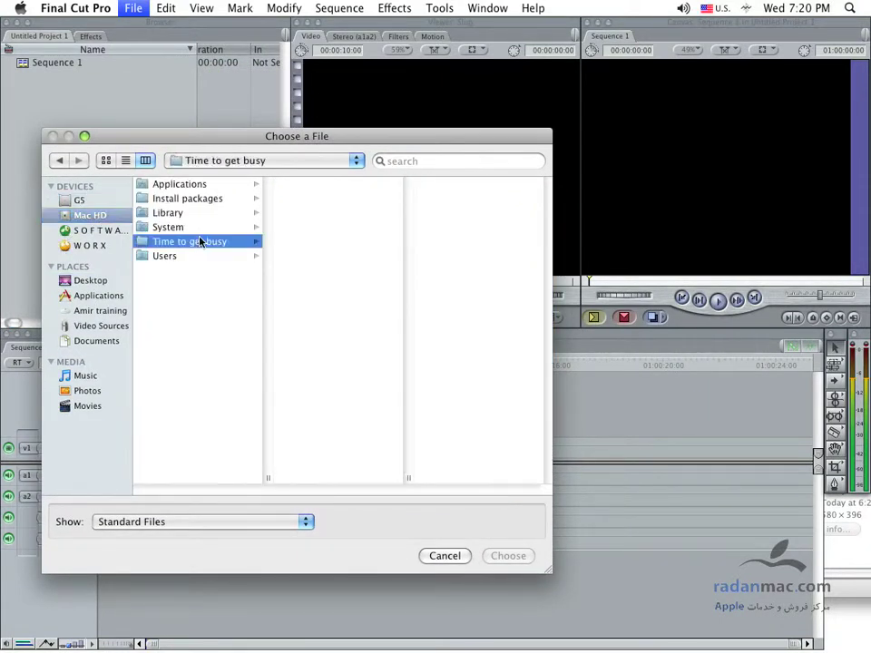
left_click(90, 282)
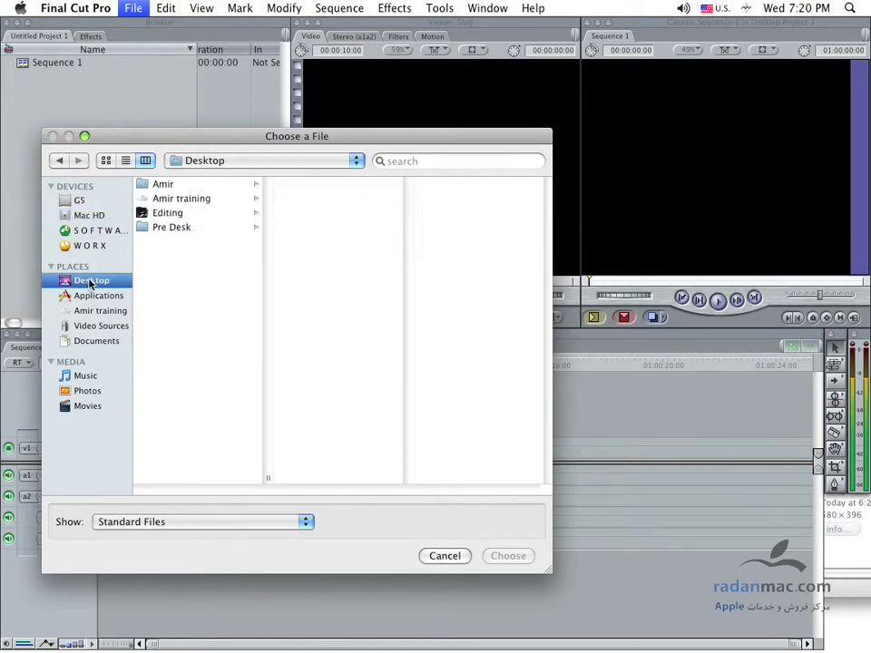
left_click(199, 214)
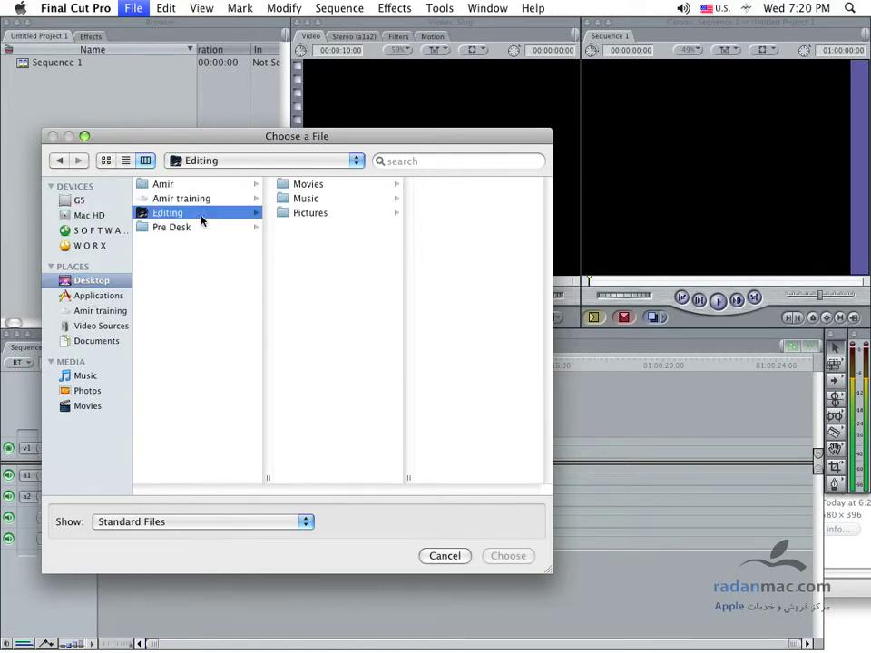
left_click(313, 215)
Preview IMG_0066, IMG_0080, IMG_0069 and Flower.psd, trying range selections through IMG_0088
left_click(453, 199)
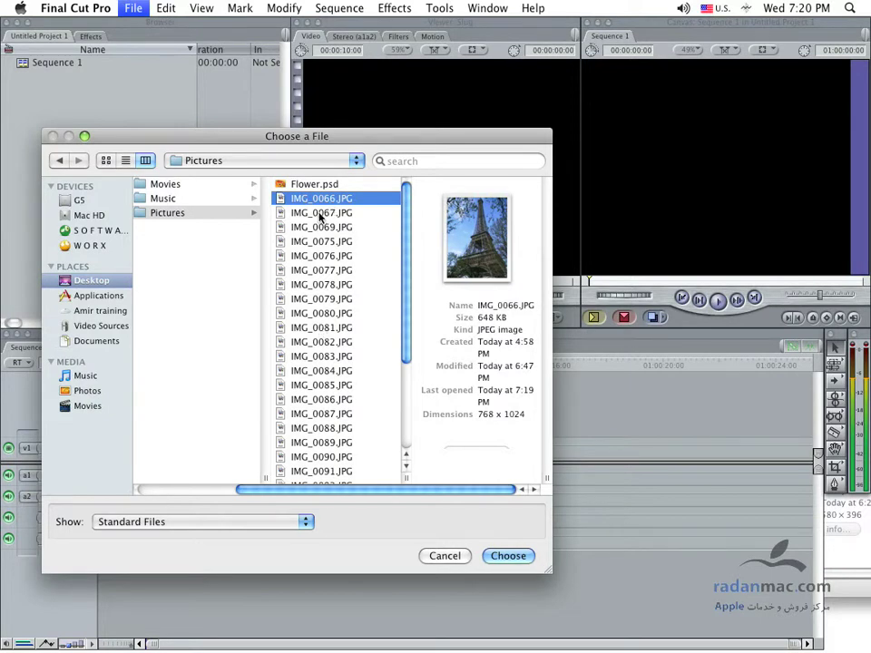
left_click(337, 360, "shift")
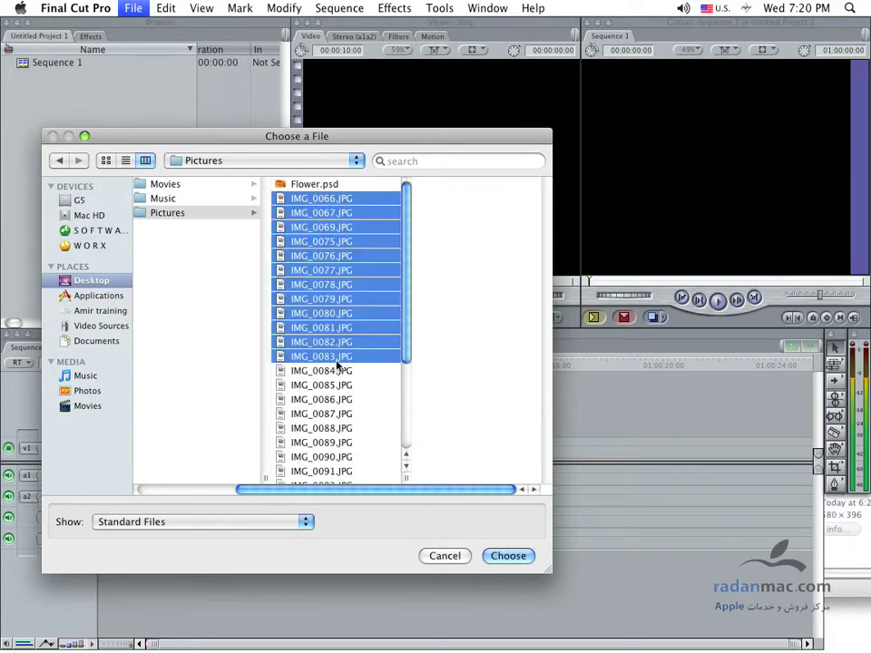
left_click(327, 197)
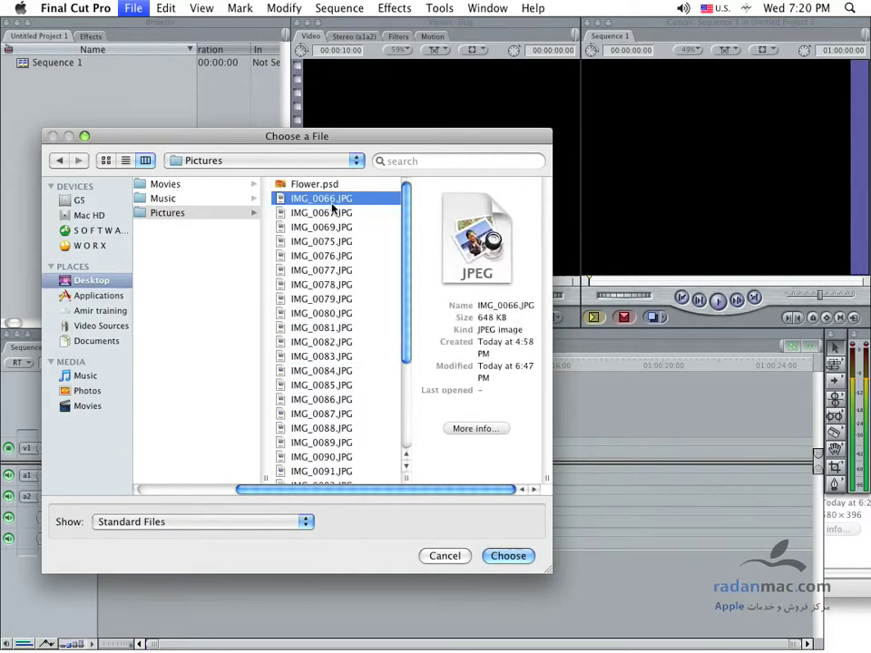
left_click(328, 313)
left_click(328, 227)
left_click(320, 185)
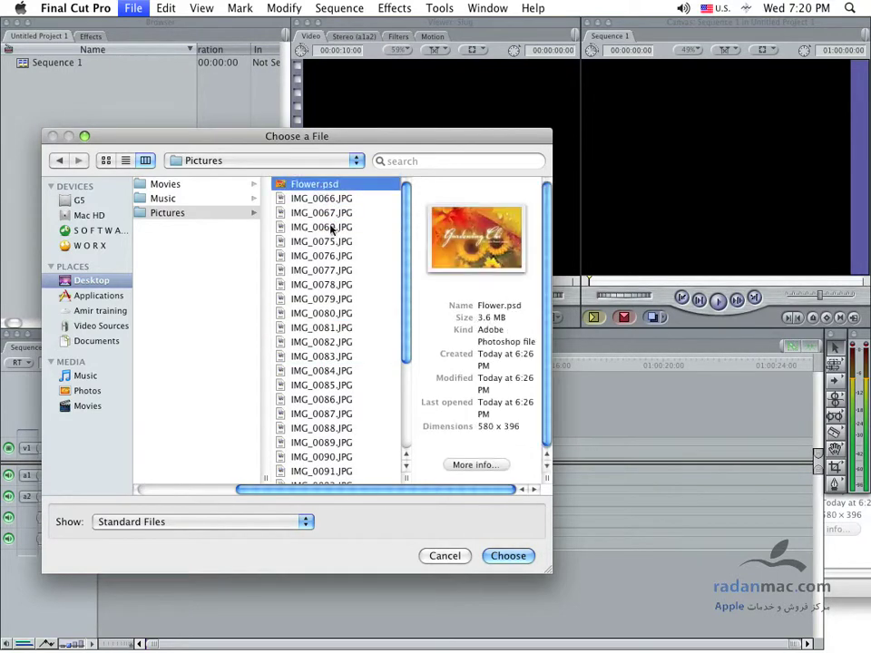
left_click(328, 197)
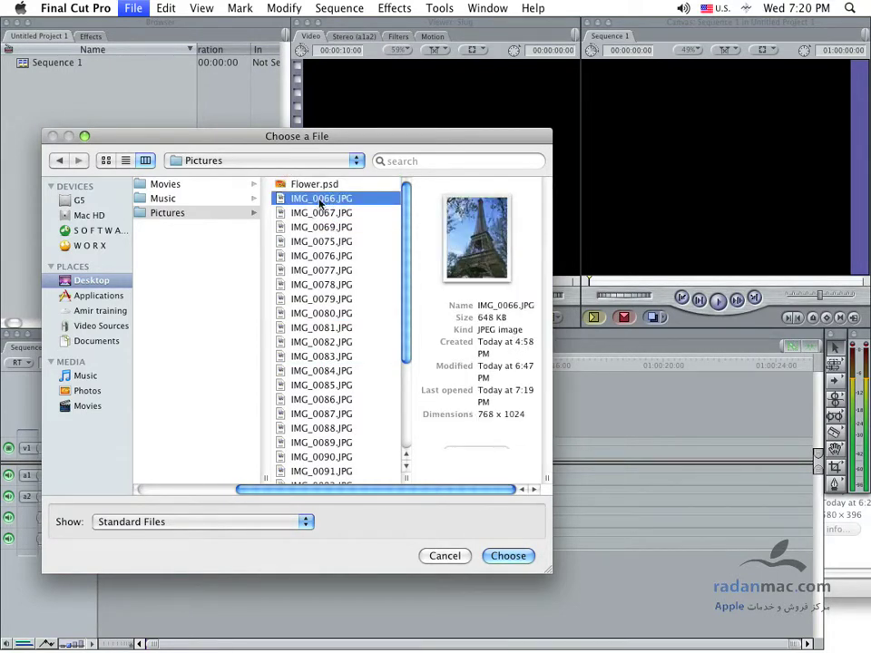
left_click(344, 414, "shift")
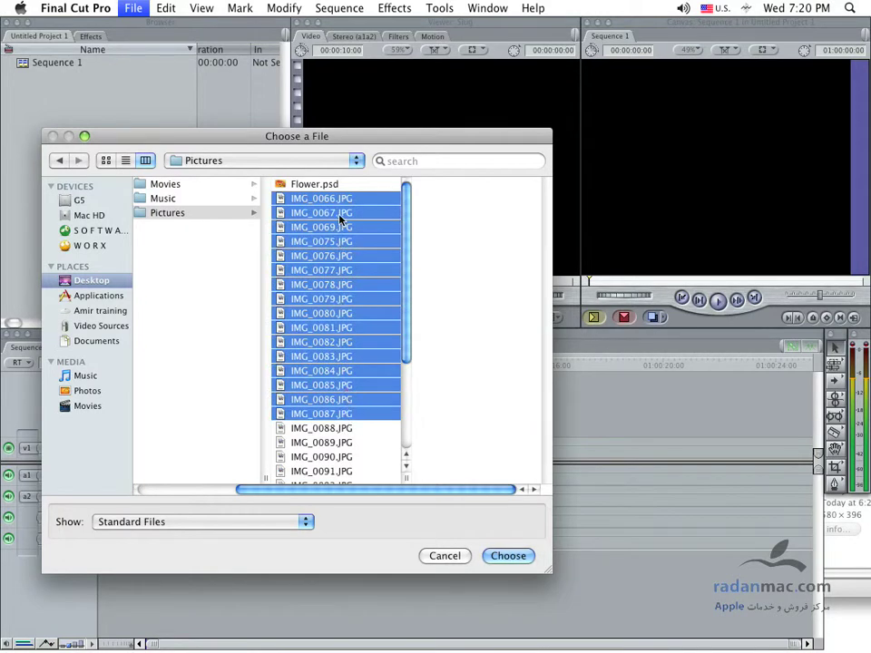
left_click(342, 429)
Multi-select IMG_0101, 0099, 0096, 0086, 0092, 0083, 0078, 0069 and 0066
scroll(342, 433, "down", 3)
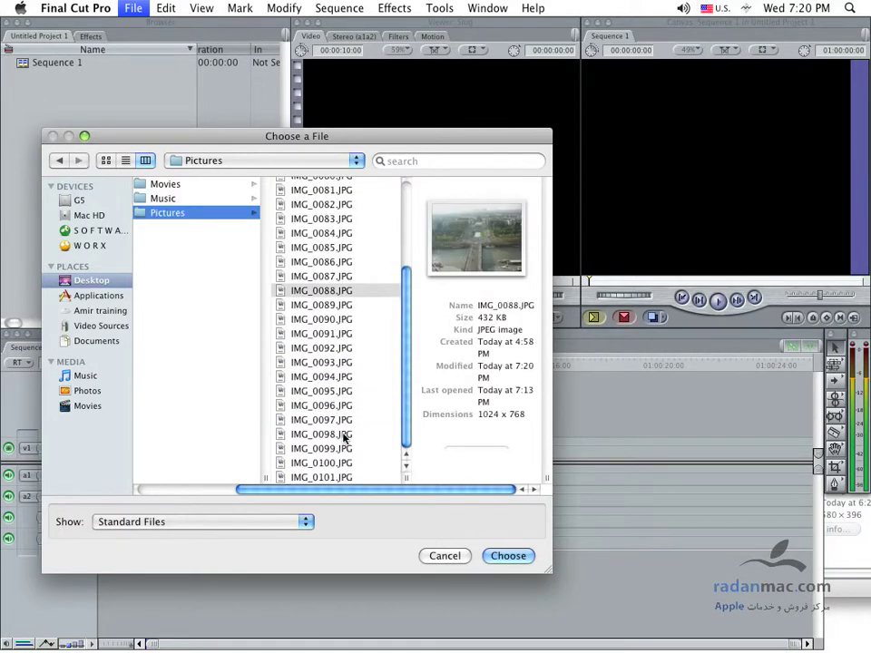
left_click(333, 476)
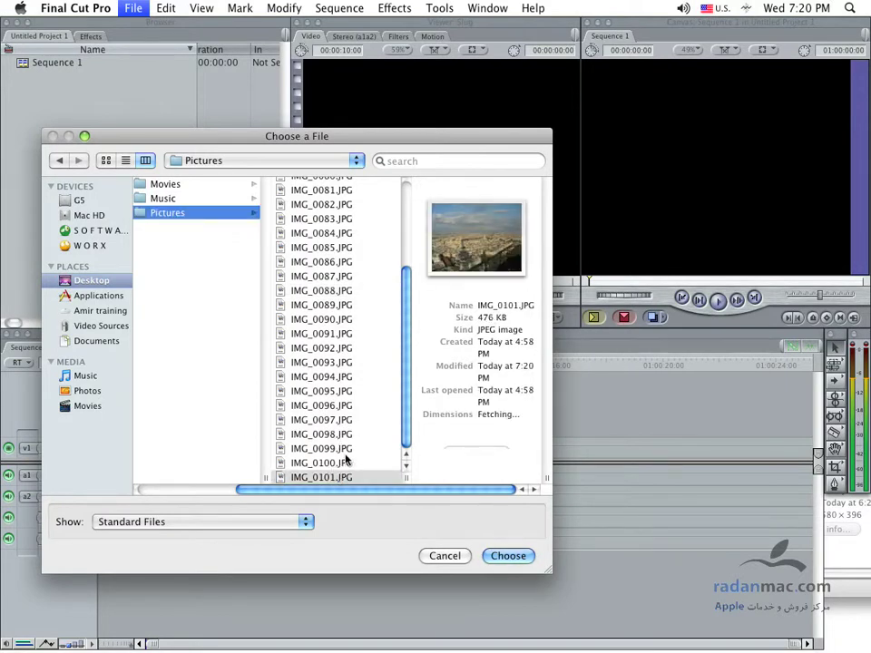
left_click(342, 449, "super")
left_click(350, 405, "super")
left_click(349, 261, "super")
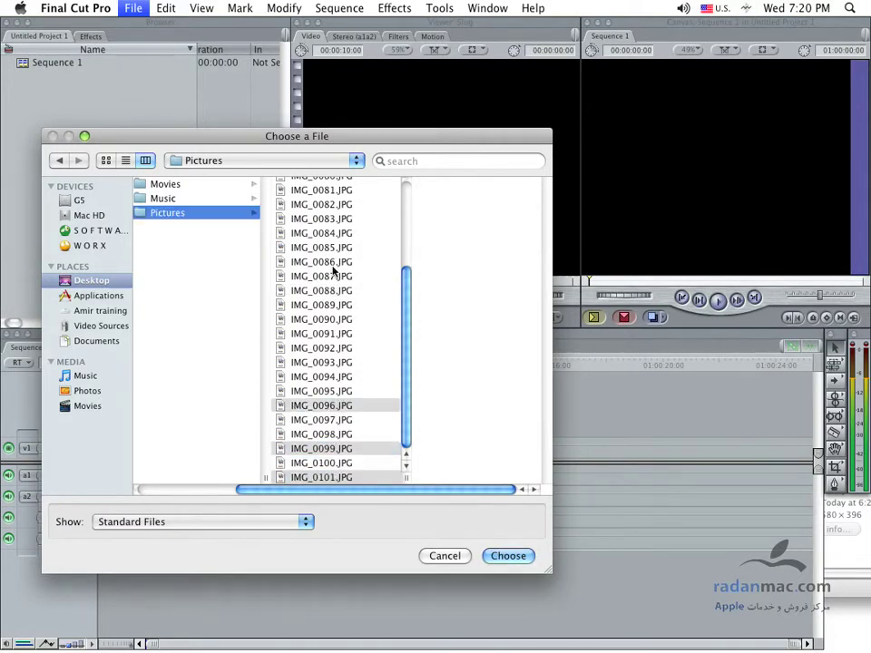
left_click(349, 348, "super")
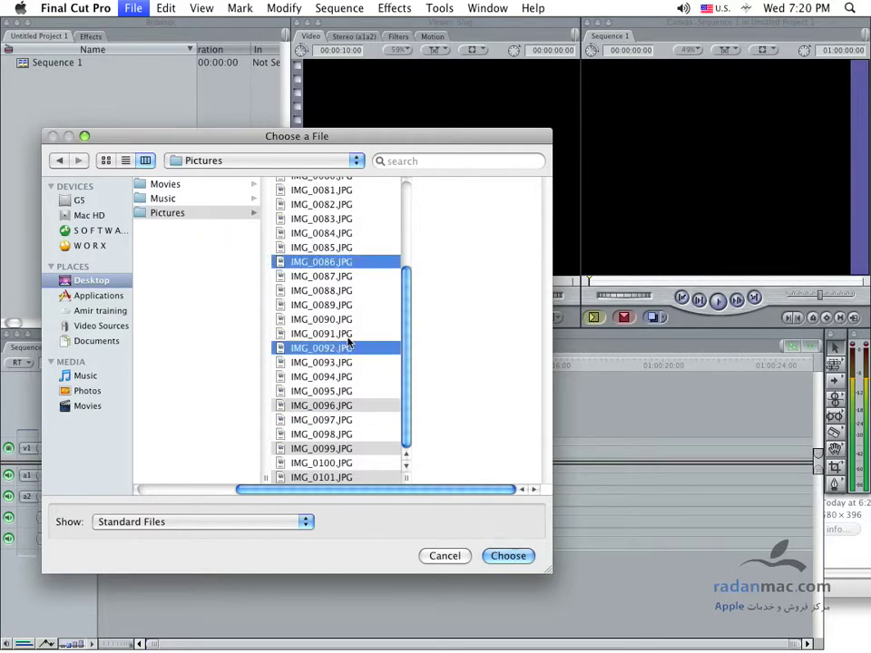
scroll(347, 313, "up", 2)
left_click(342, 283, "super")
scroll(350, 295, "up", 2)
left_click(345, 283, "super")
left_click(342, 227, "super")
left_click(342, 198, "super")
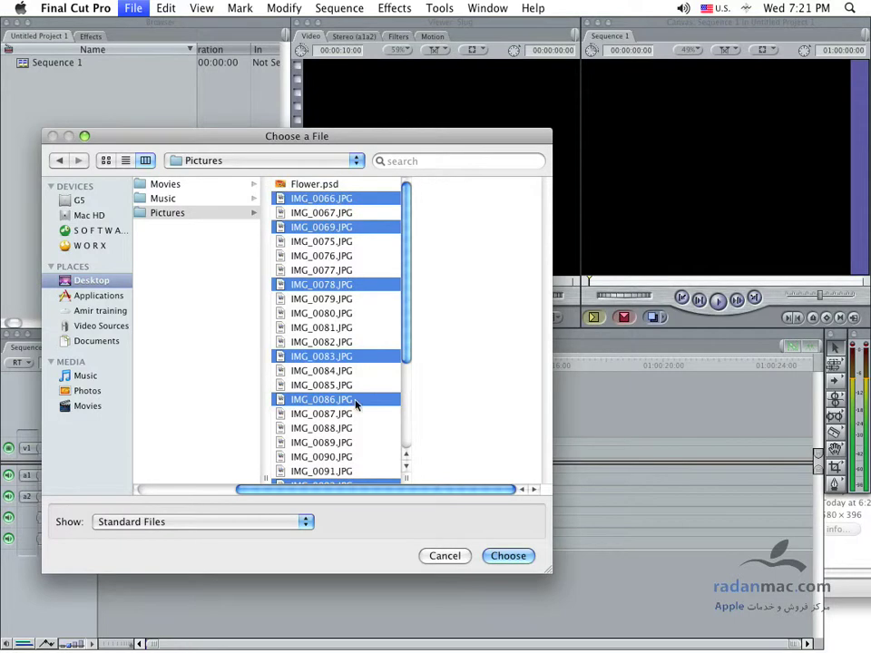
Add IMG_0089, IMG_0080, IMG_0081, IMG_0076 and IMG_0067 to the selection
scroll(356, 405, "down", 5)
scroll(410, 423, "up", 1)
scroll(410, 390, "up", 4)
scroll(408, 381, "down", 3)
scroll(412, 363, "up", 3)
left_click(346, 443, "super")
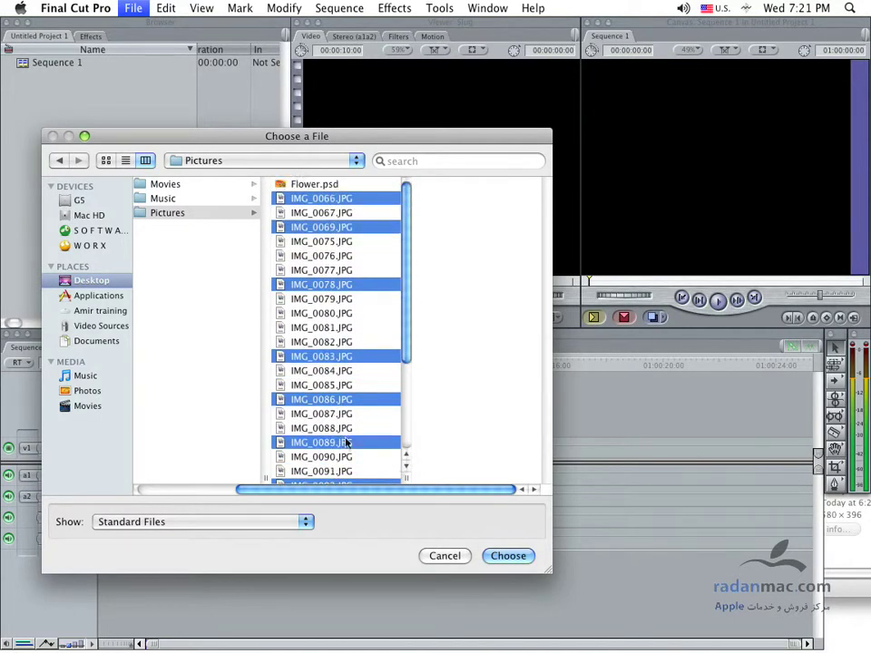
scroll(408, 443, "down", 5)
scroll(413, 269, "up", 5)
left_click_drag(317, 140, 458, 142)
left_click(490, 313, "super")
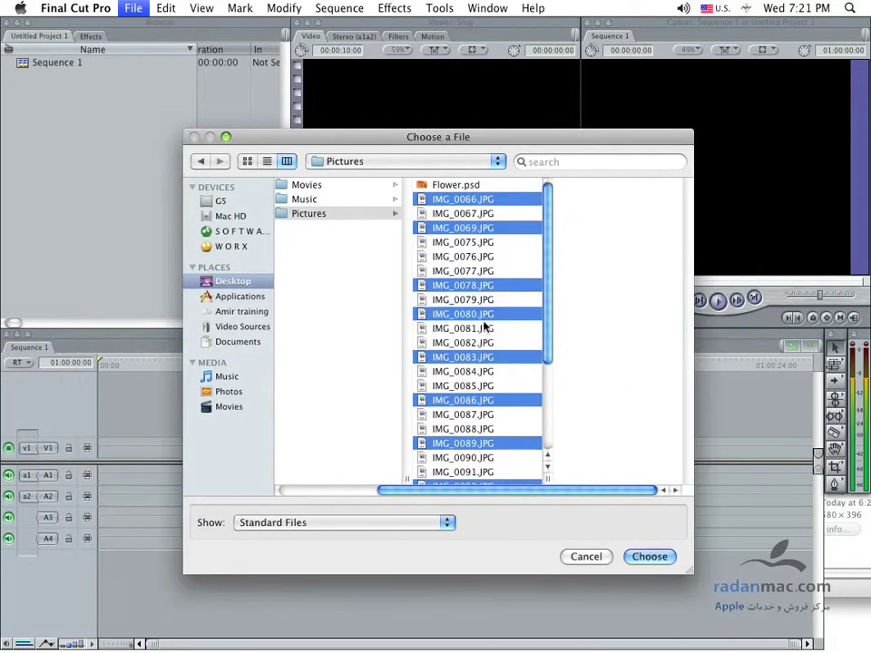
left_click(483, 329, "super")
left_click(475, 257, "super")
left_click(473, 214, "super")
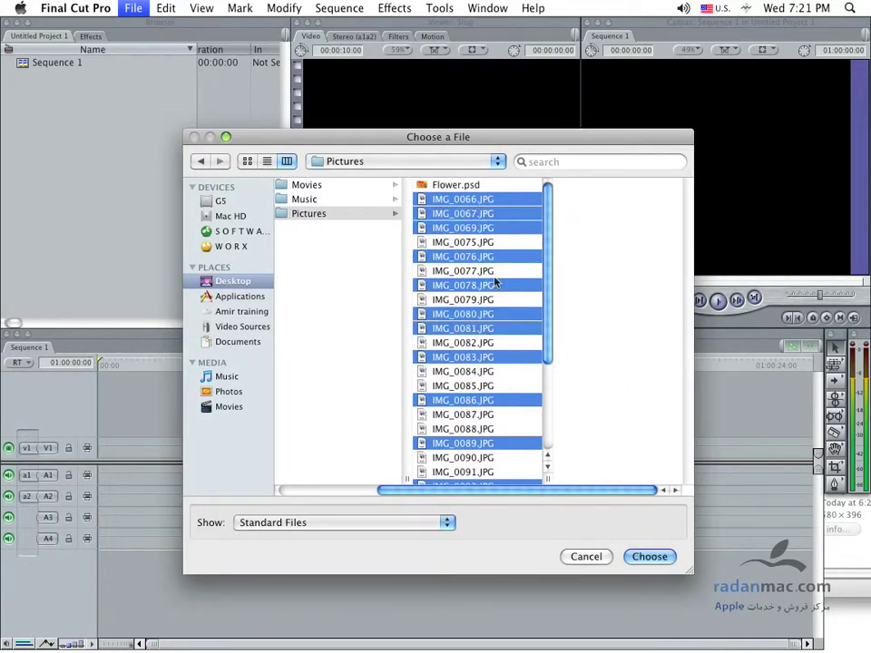
Import the selected JPG stills into Untitled Project 1 and resize the Browser narrower and taller
left_click(649, 558)
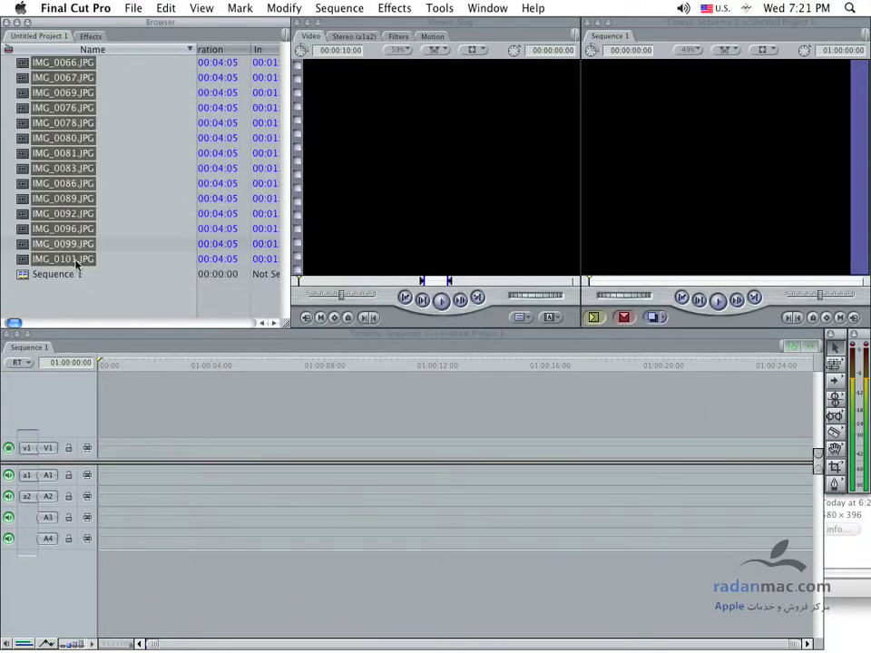
left_click(97, 289)
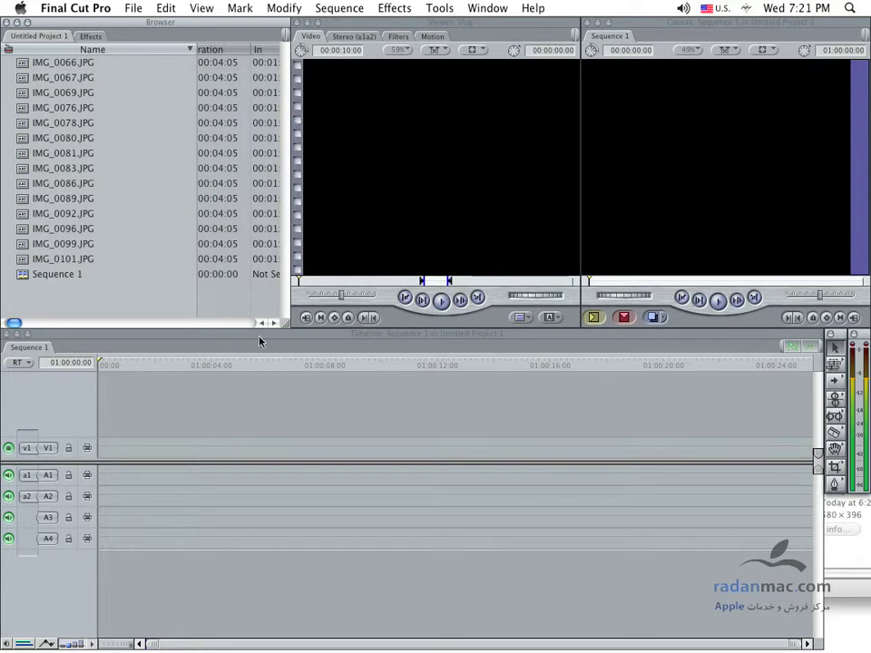
left_click_drag(287, 328, 577, 563)
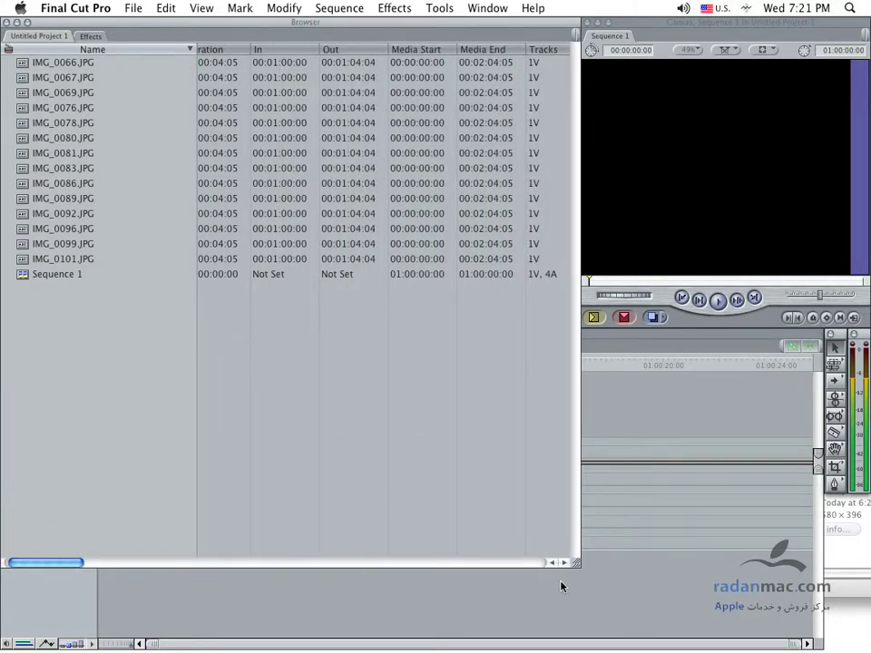
mouse_move(578, 566)
left_mouse_down()
mouse_move(522, 646)
mouse_move(563, 648)
left_mouse_up()
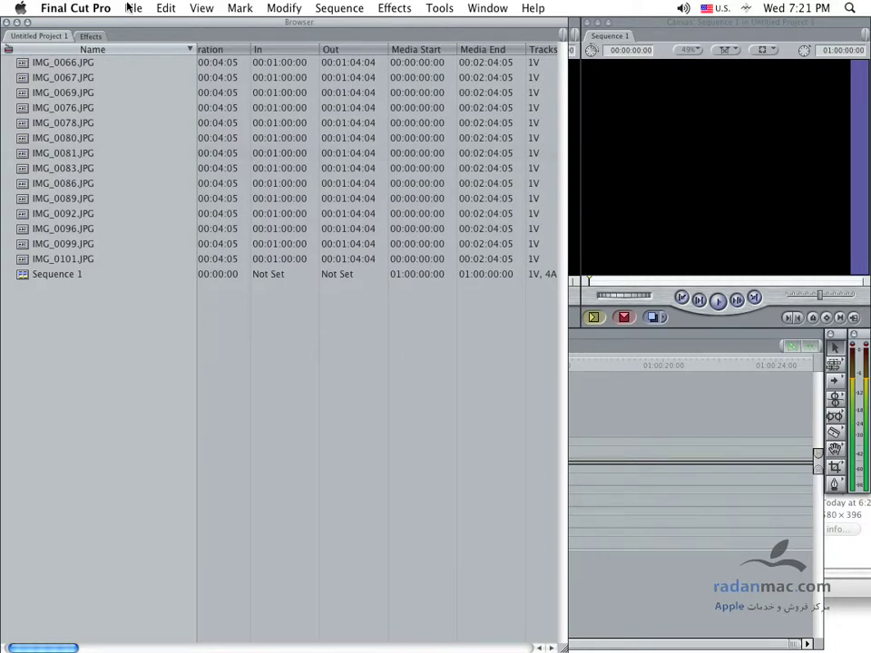
Create a new empty bin, Bin 6, using File > New > Bin
right_click(91, 316)
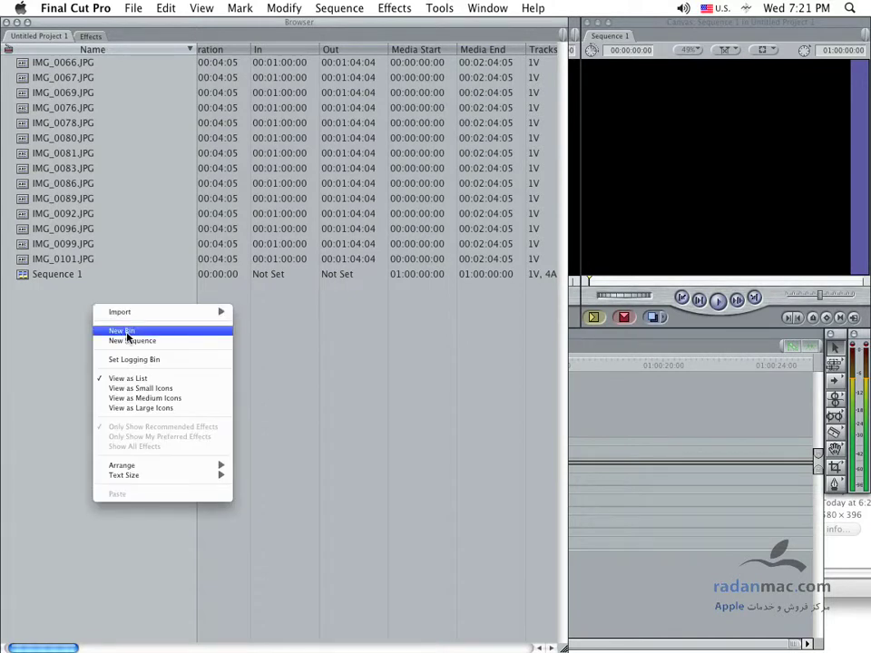
left_click(57, 335)
left_click(131, 7)
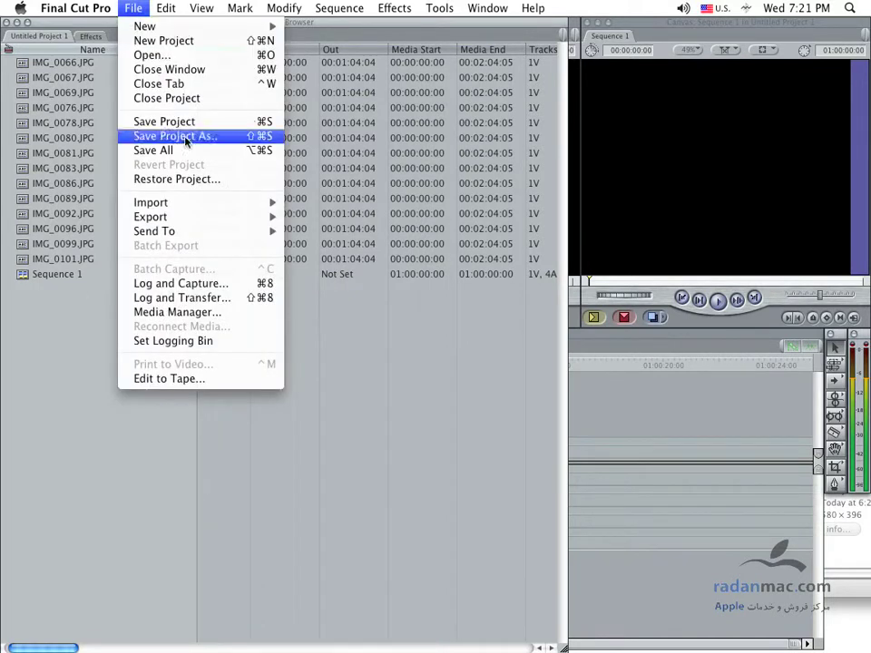
mouse_move(142, 26)
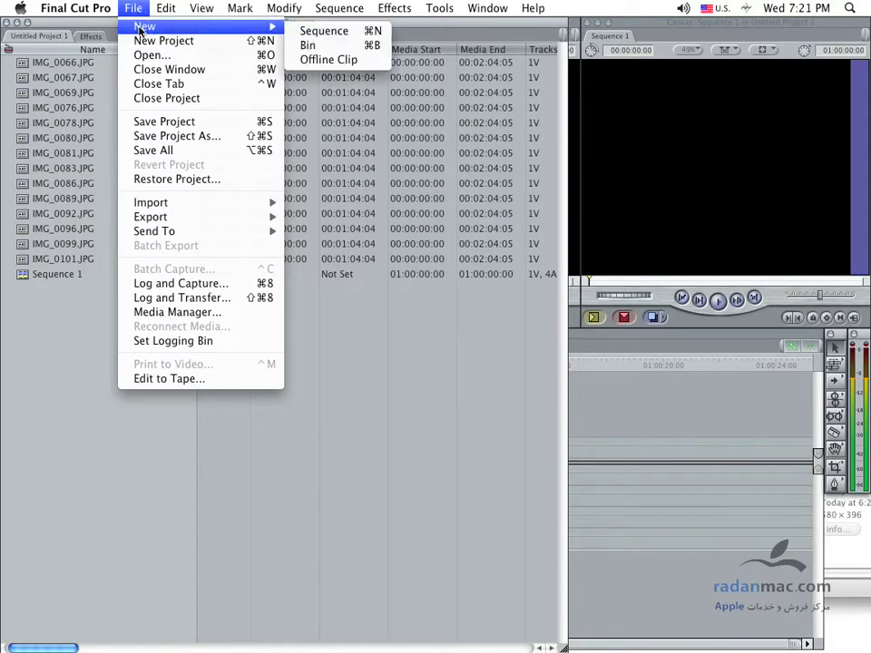
left_click(308, 45)
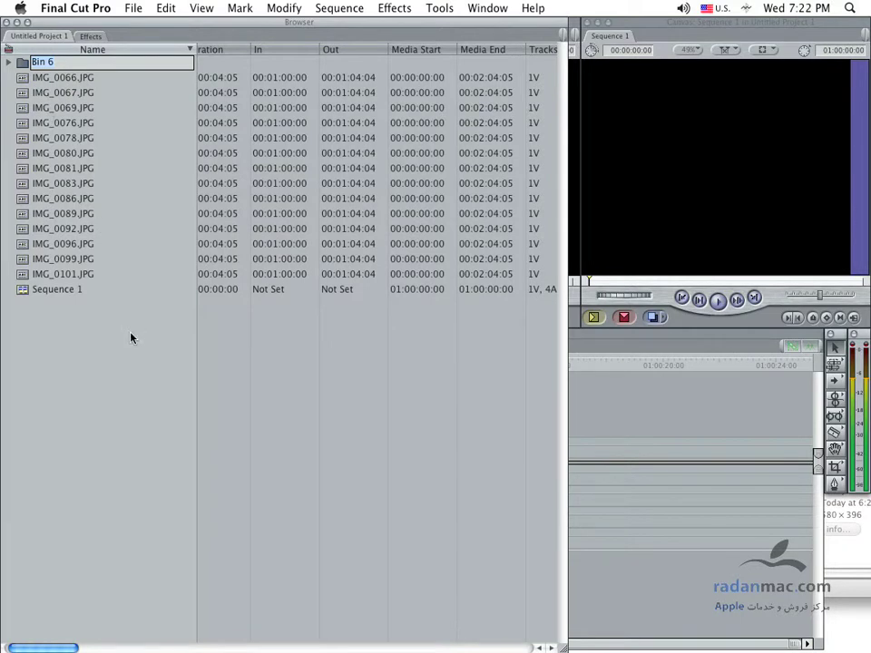
Rename Bin 6 to the Persian 'عکس ها', then restore U.S. keyboard input
key("super+space")
type("عکس")
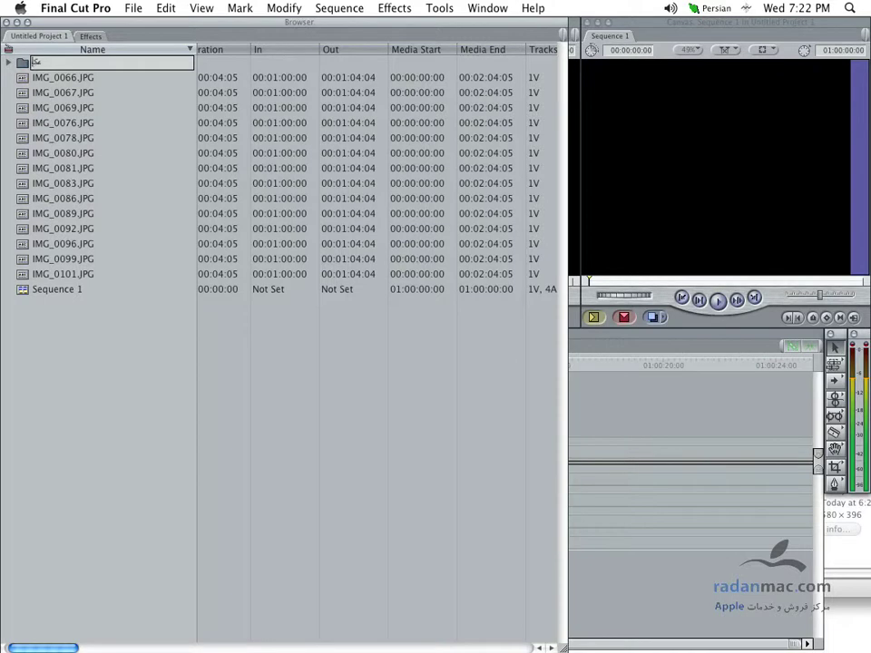
type(" ها")
left_click(68, 427)
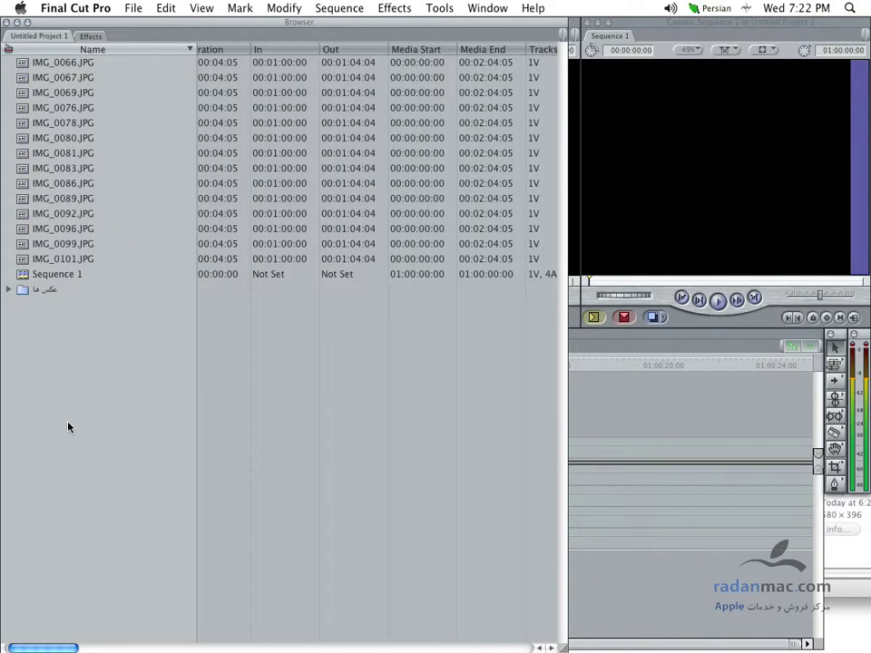
left_click(64, 294)
key("super+space")
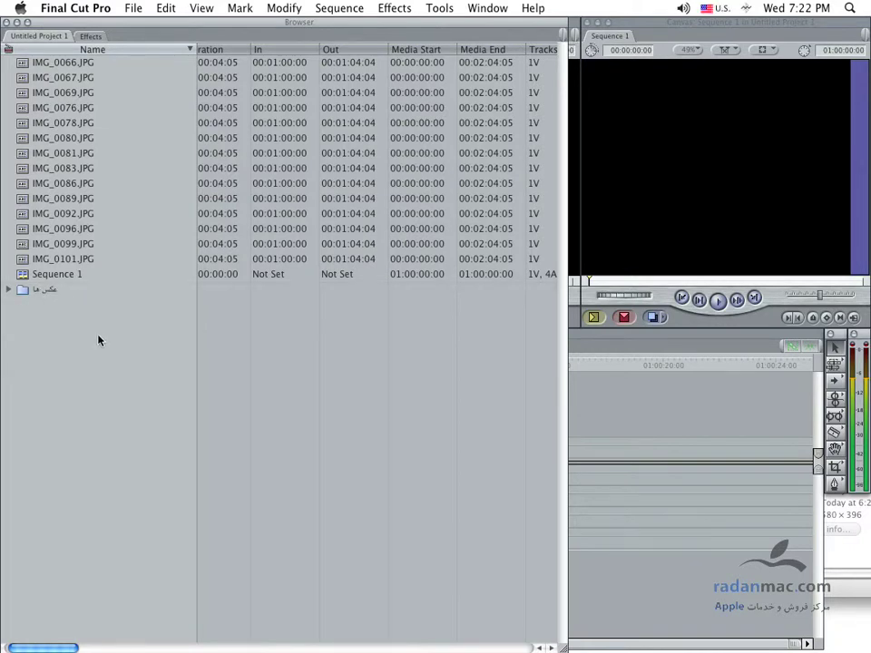
Set the Browser's Text Size to Large
left_click(94, 338, "ctrl")
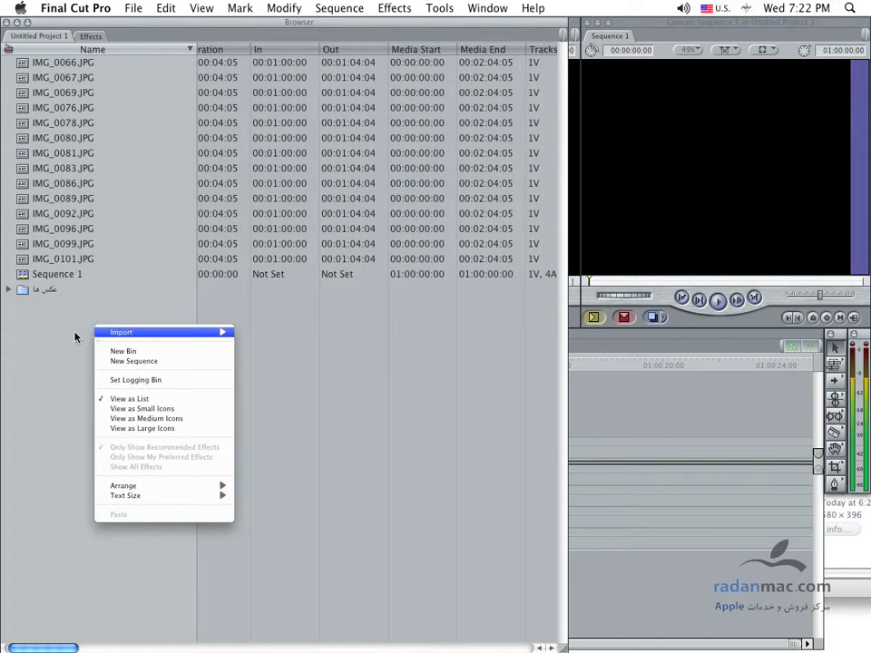
left_click(126, 328)
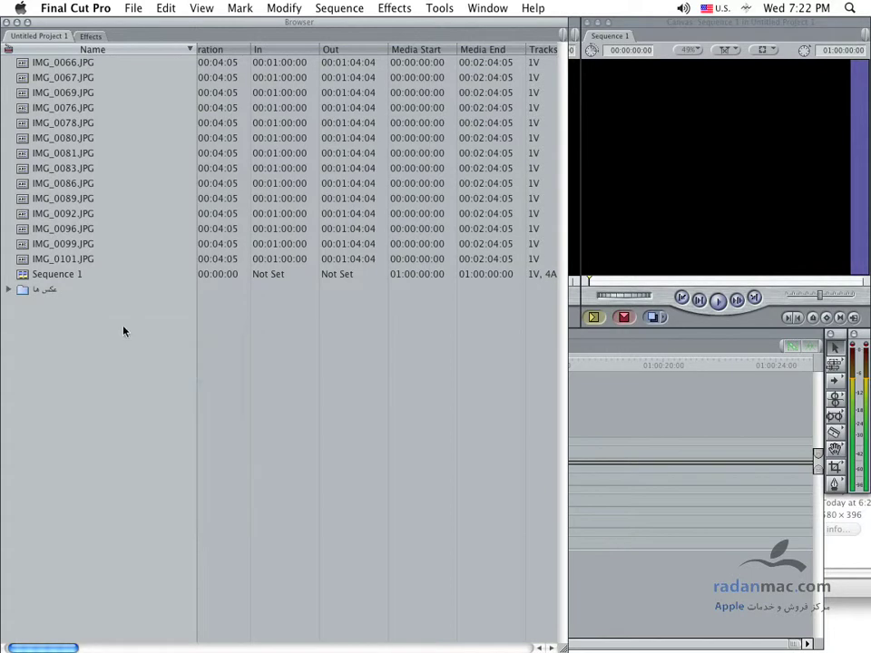
left_click(69, 261, "ctrl")
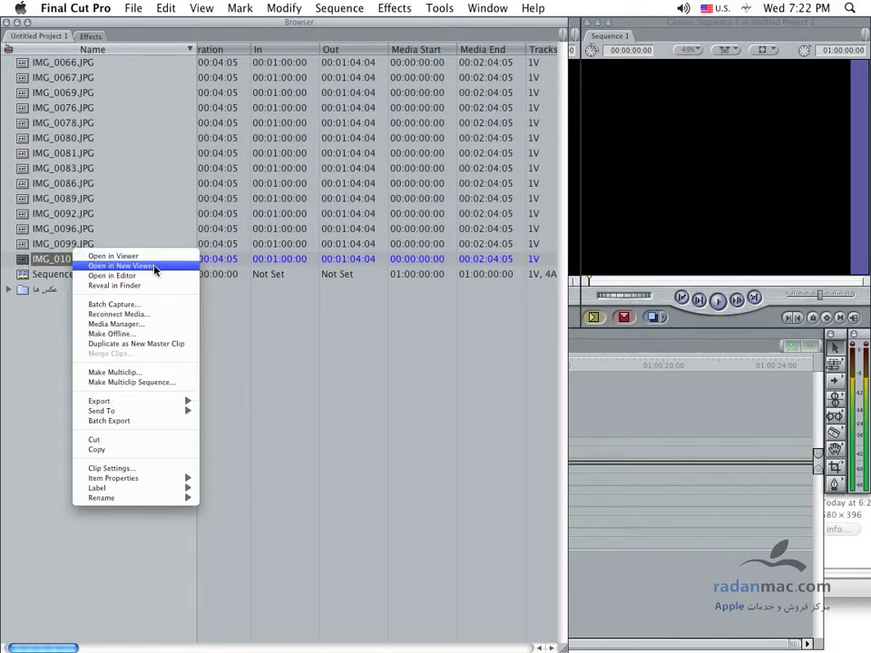
left_click(138, 205)
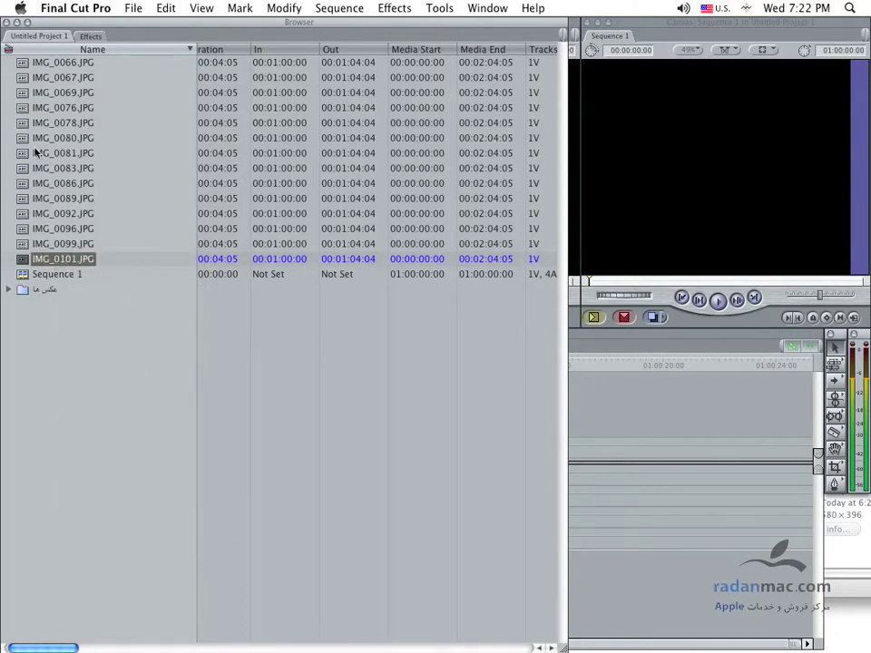
left_click(128, 421)
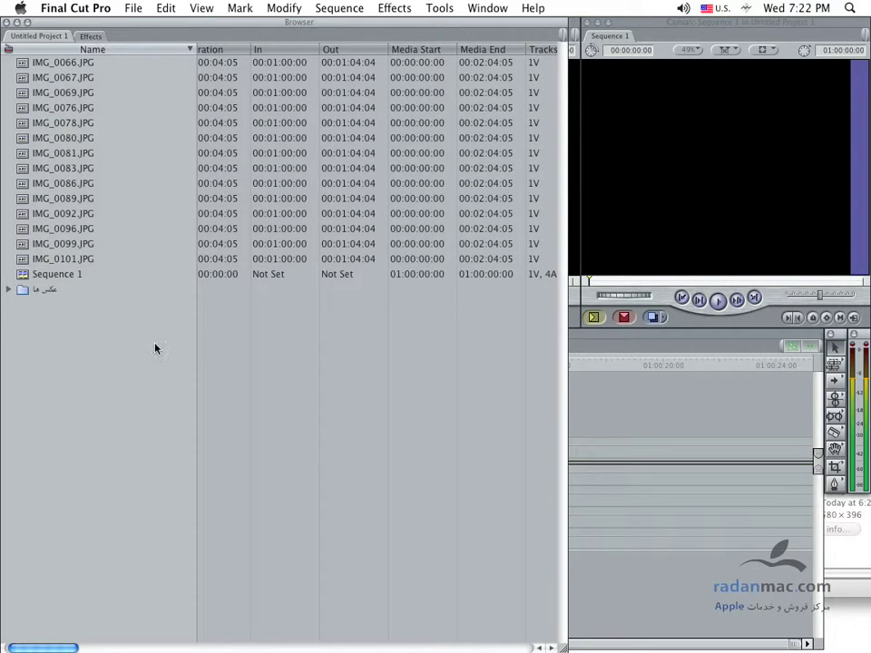
right_click(109, 431)
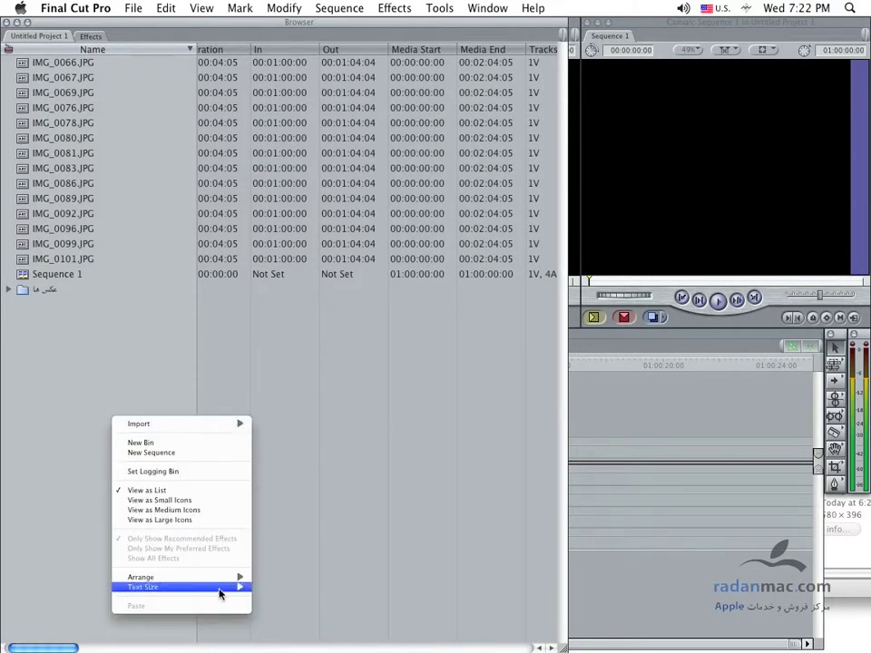
mouse_move(219, 594)
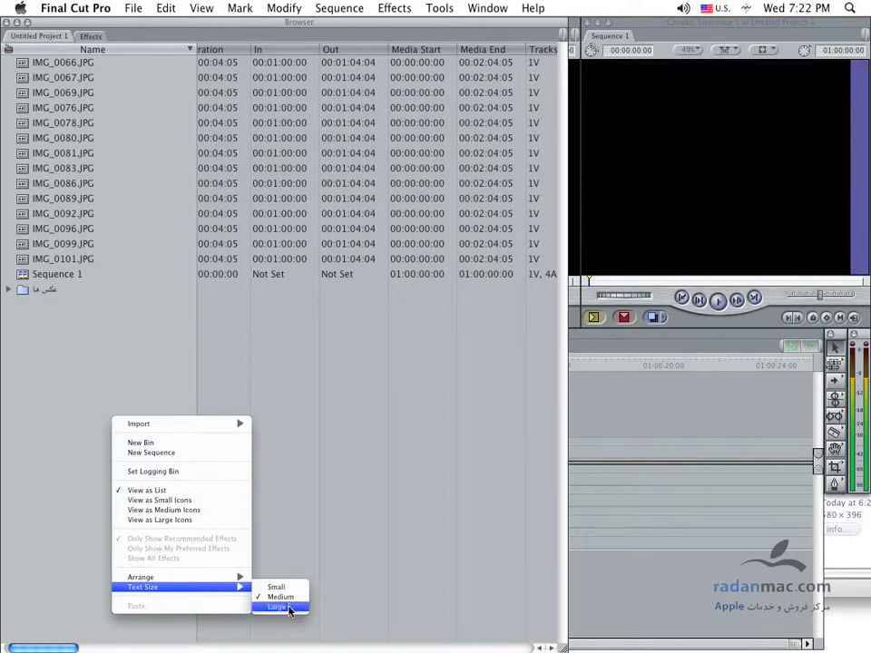
left_click(287, 607)
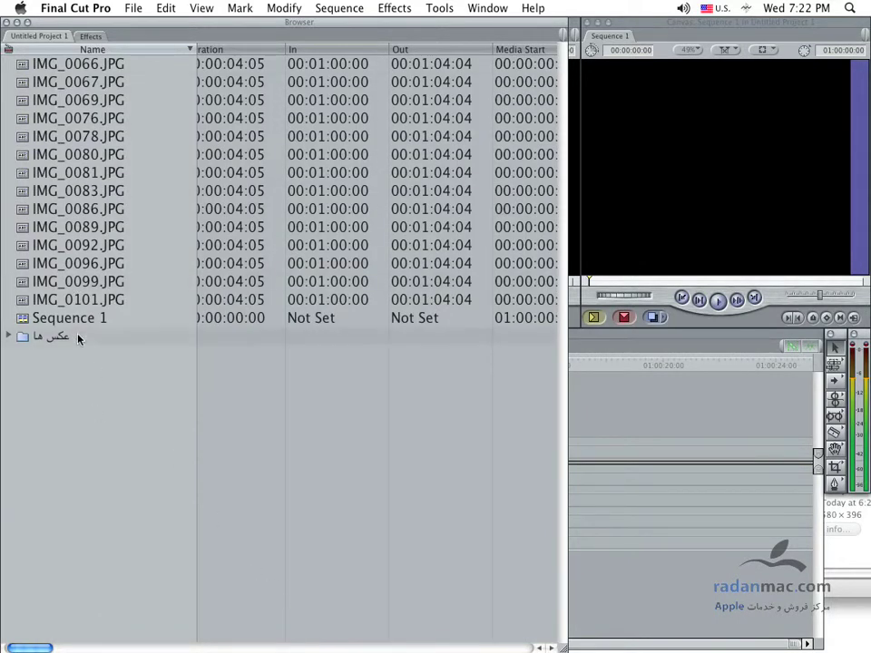
Move stills IMG_0066 through IMG_0101 into the عکس ها bin and shrink the Browser
left_click(87, 300)
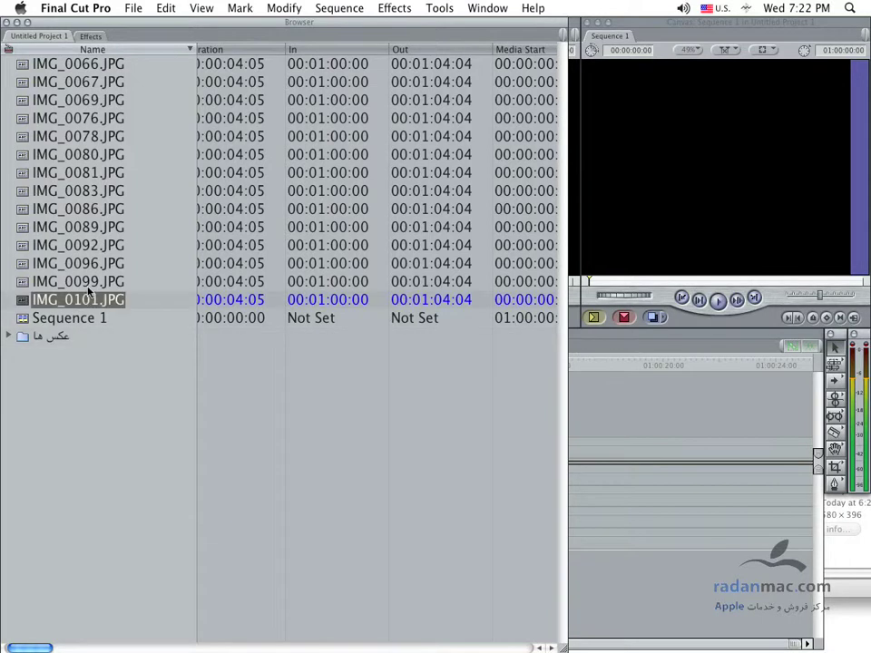
left_click(85, 65, "shift")
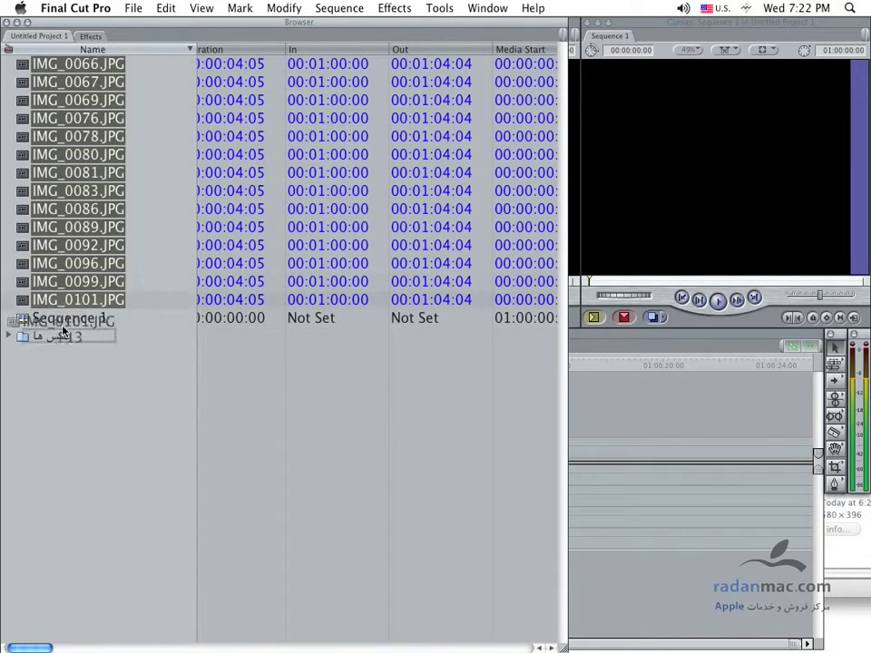
left_click_drag(72, 310, 54, 336)
left_click(11, 83)
left_click(11, 83)
left_click(11, 82)
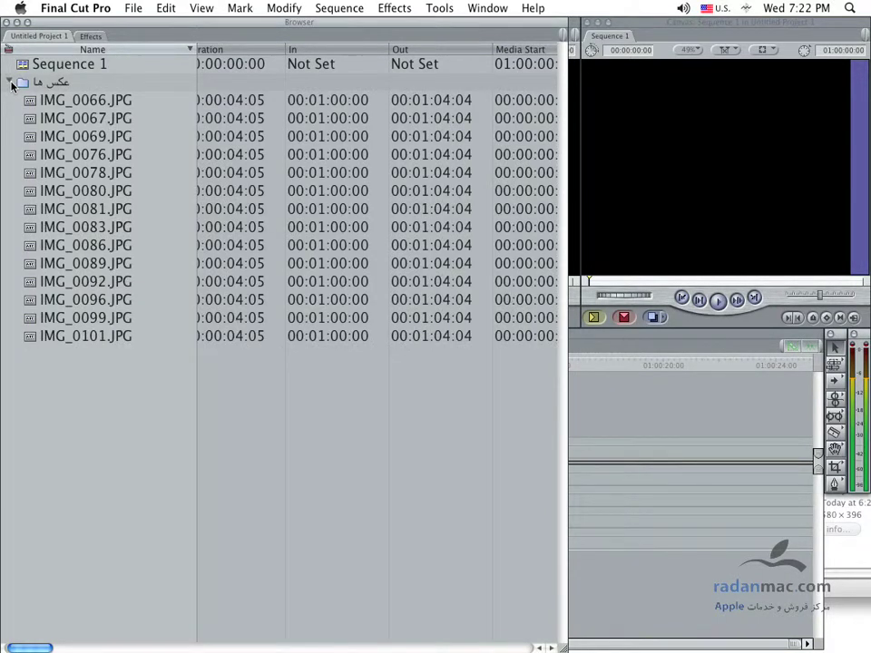
left_click(10, 81)
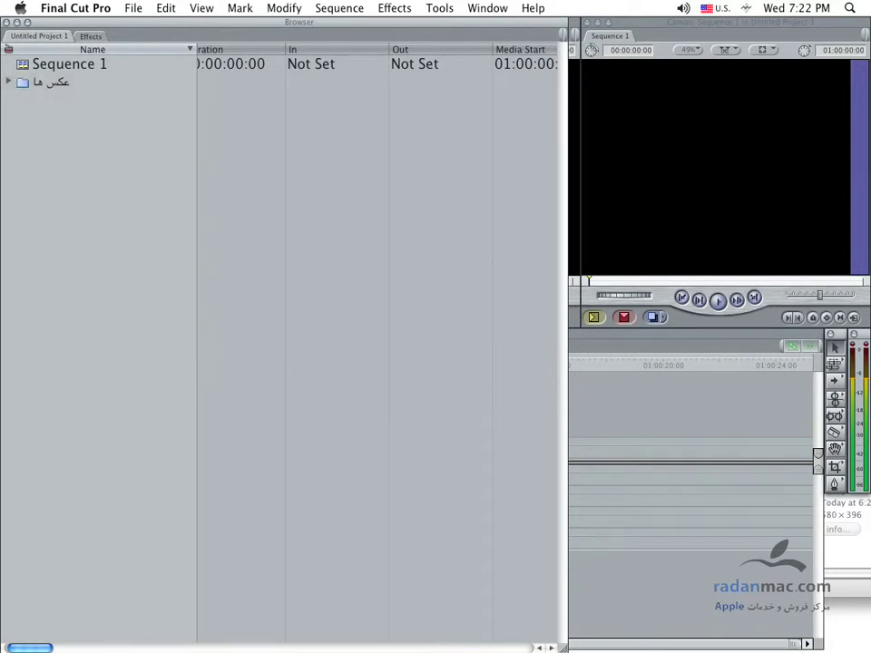
left_click_drag(561, 647, 280, 323)
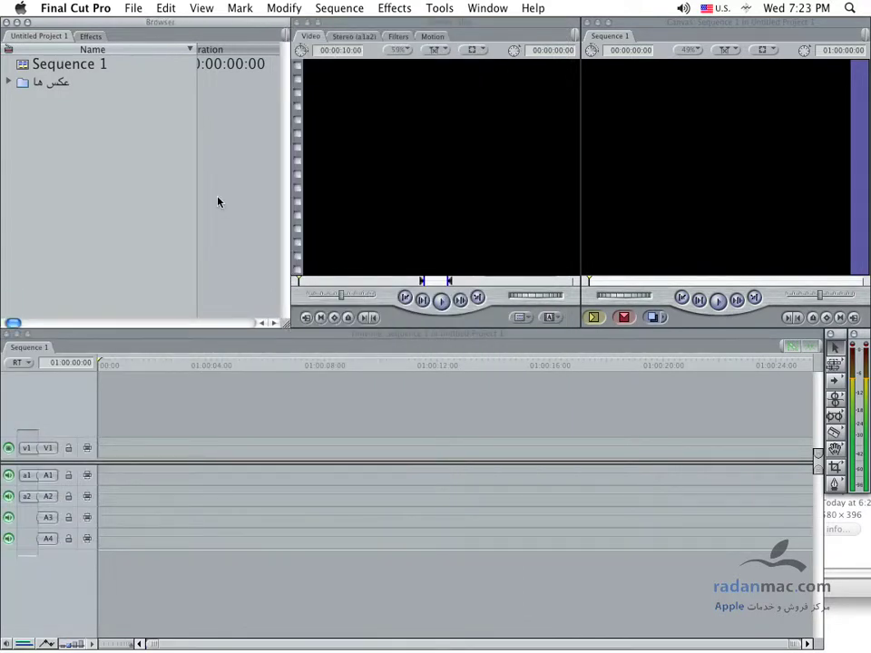
Import the Editing folder's Movies folder as a bin via File > Import > Folder
left_click(132, 8)
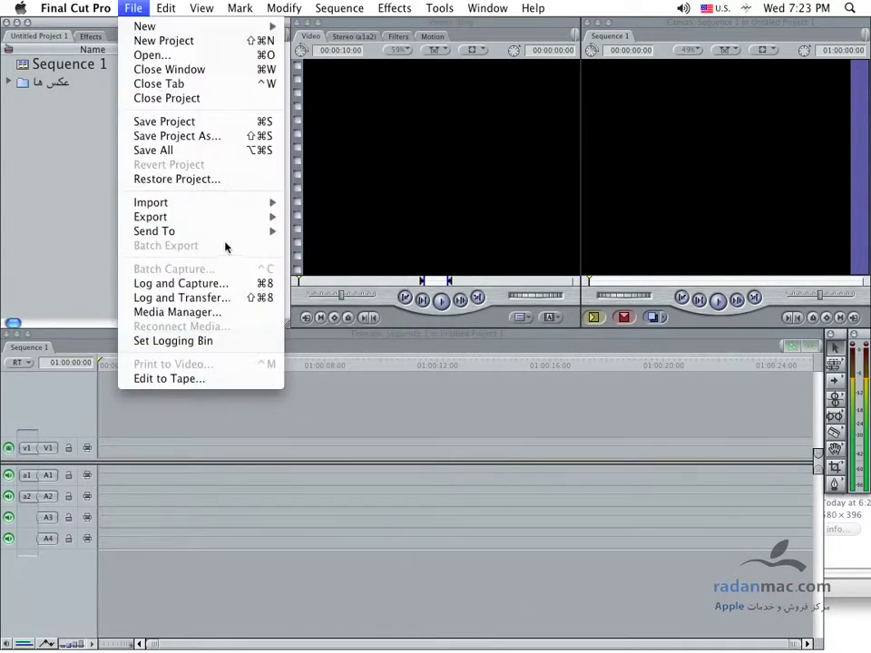
mouse_move(225, 205)
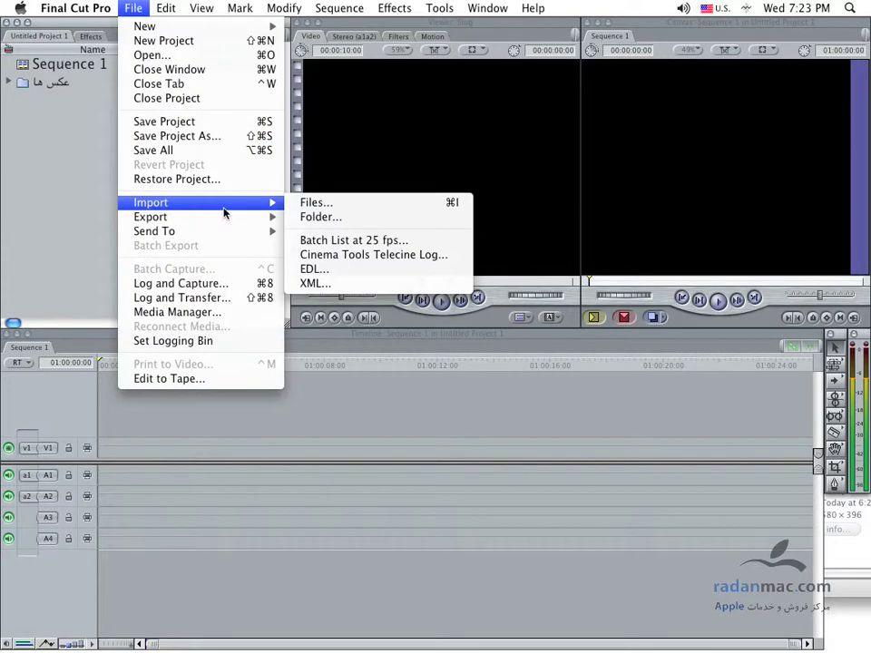
left_click(352, 217)
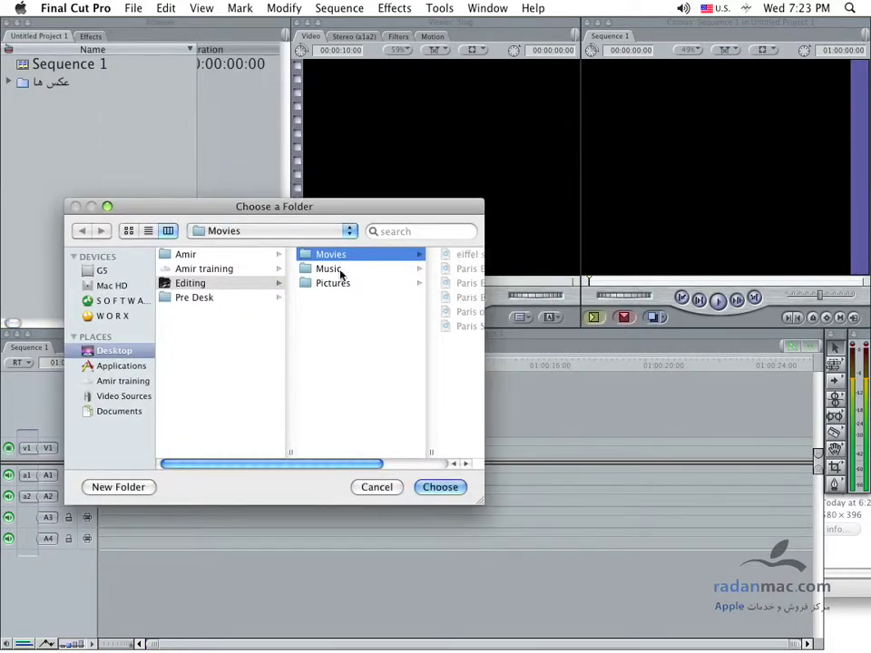
left_click(299, 269)
left_click(261, 253)
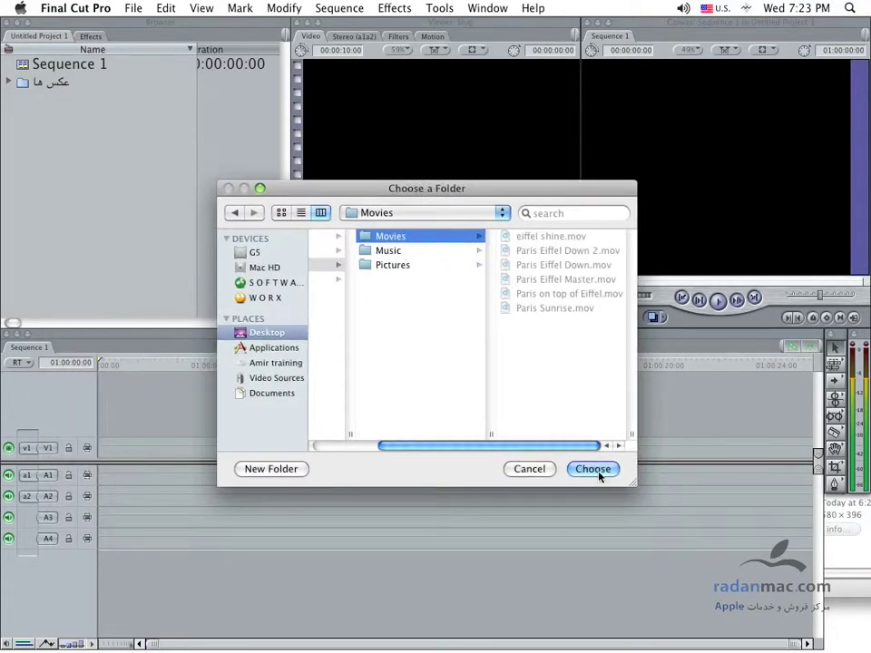
left_click(597, 469)
left_click(9, 63)
left_click(9, 64)
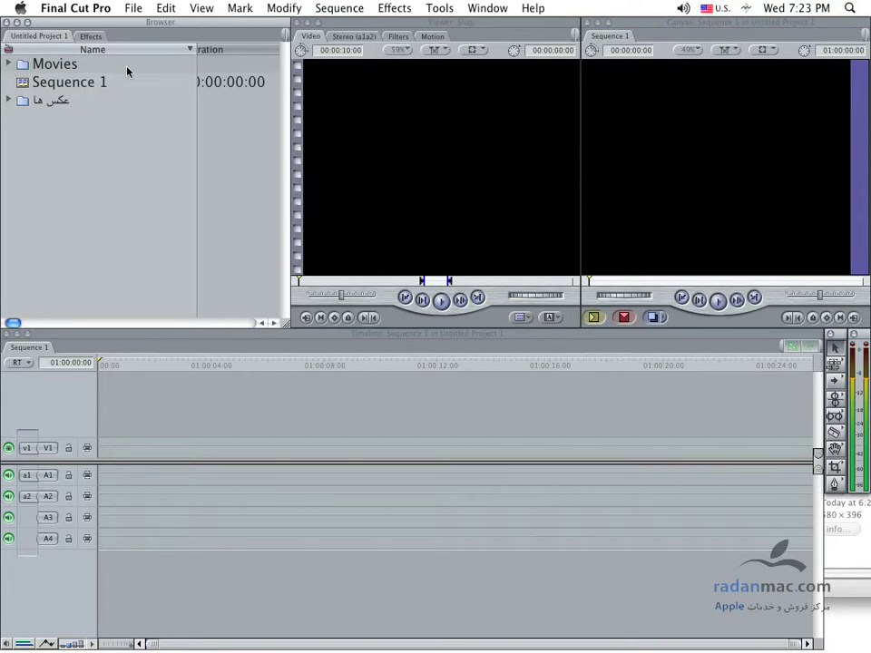
Delete the Movies and عکس ها bins so only Sequence 1 remains
left_click(9, 63)
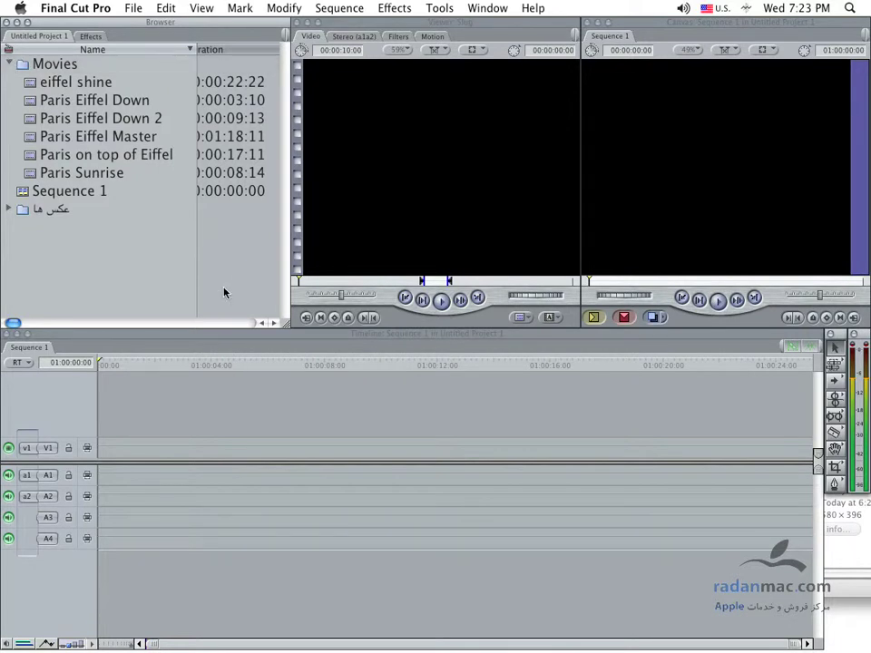
left_click(10, 63)
left_click(51, 100)
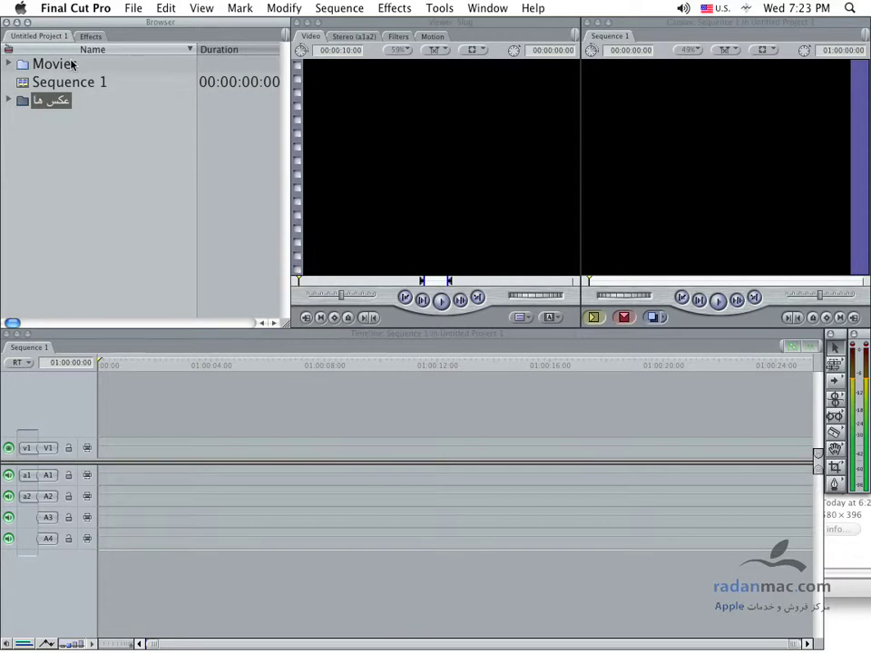
left_click(72, 63)
key("Delete")
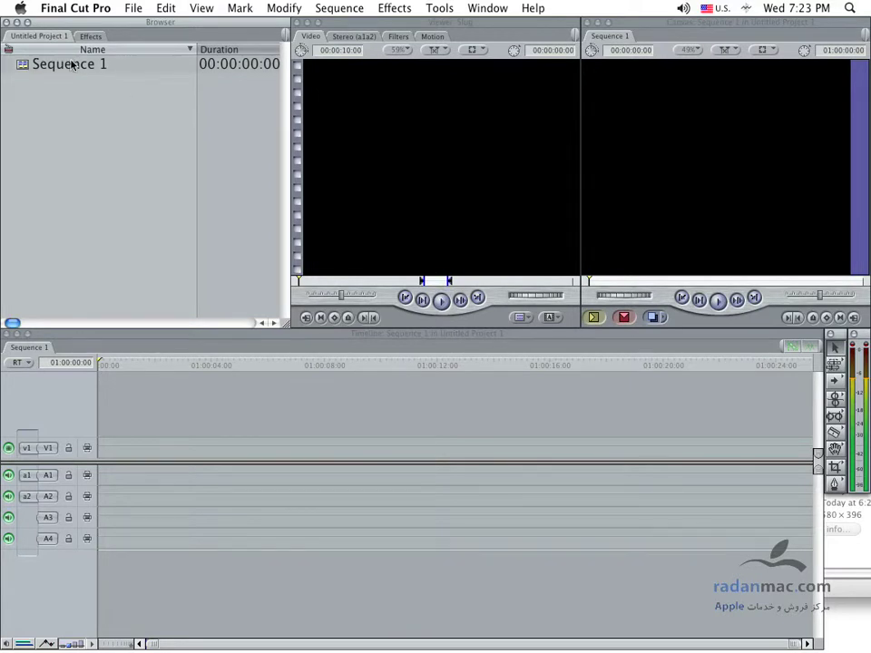
left_click(132, 8)
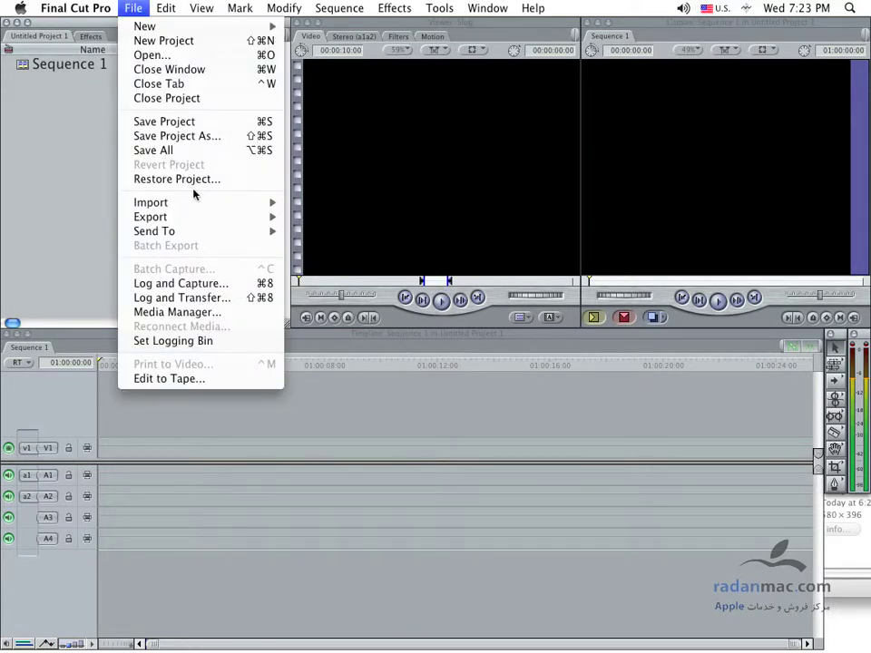
mouse_move(173, 202)
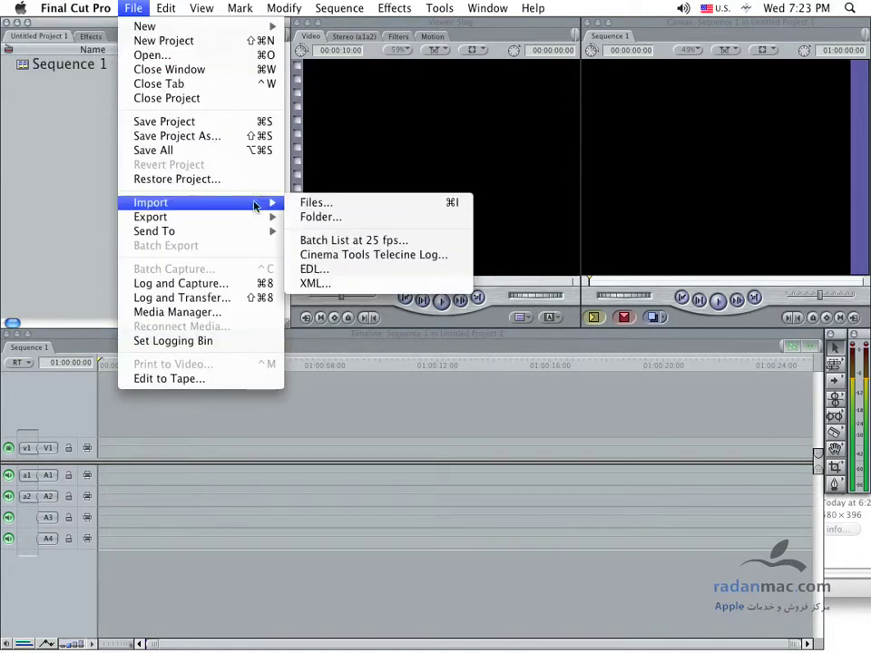
left_click(43, 187)
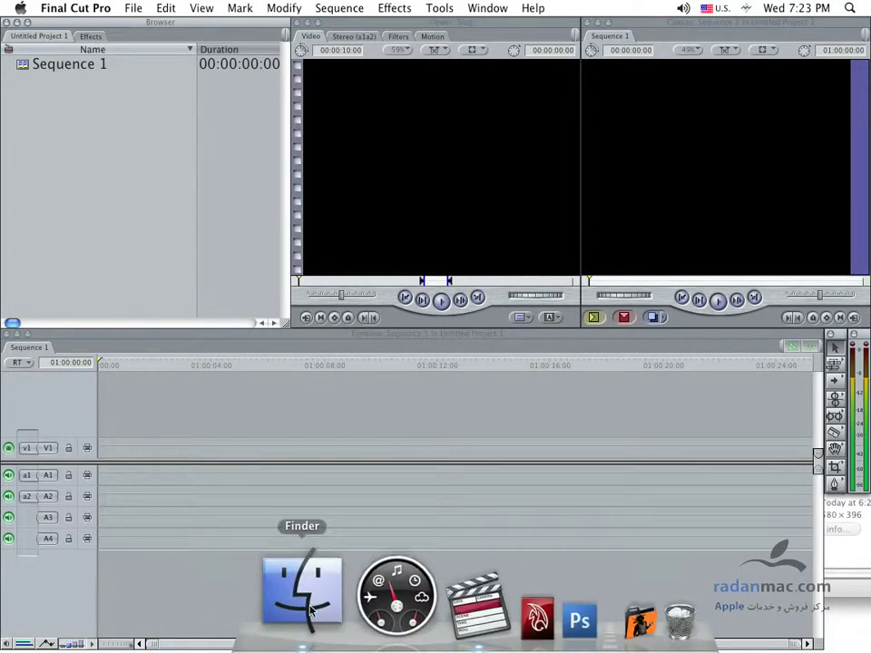
Drag the Music folder from Finder into the project, then delete that Music bin
left_click(308, 610)
left_click_drag(680, 291, 573, 303)
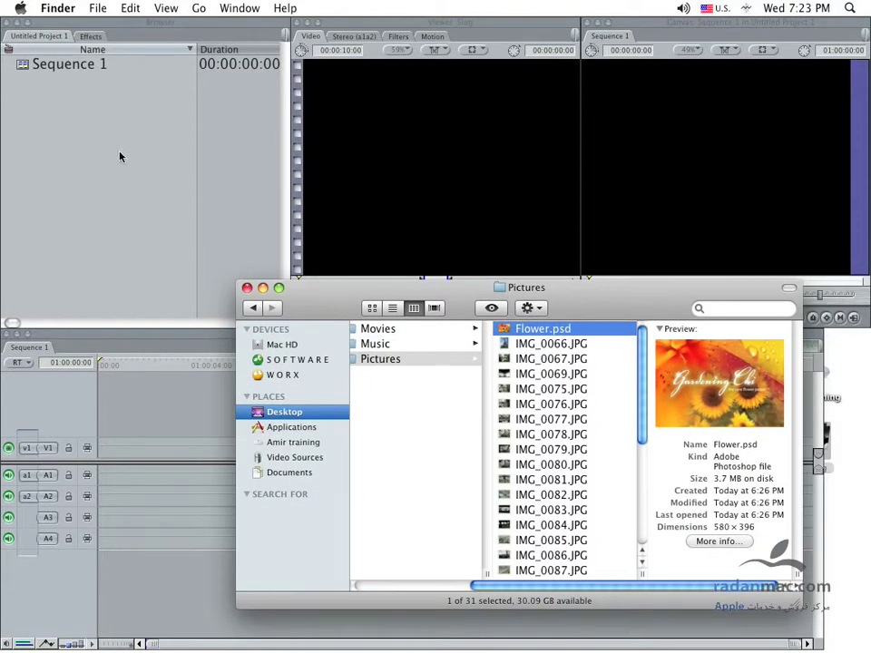
left_click(162, 225)
key("super+Tab")
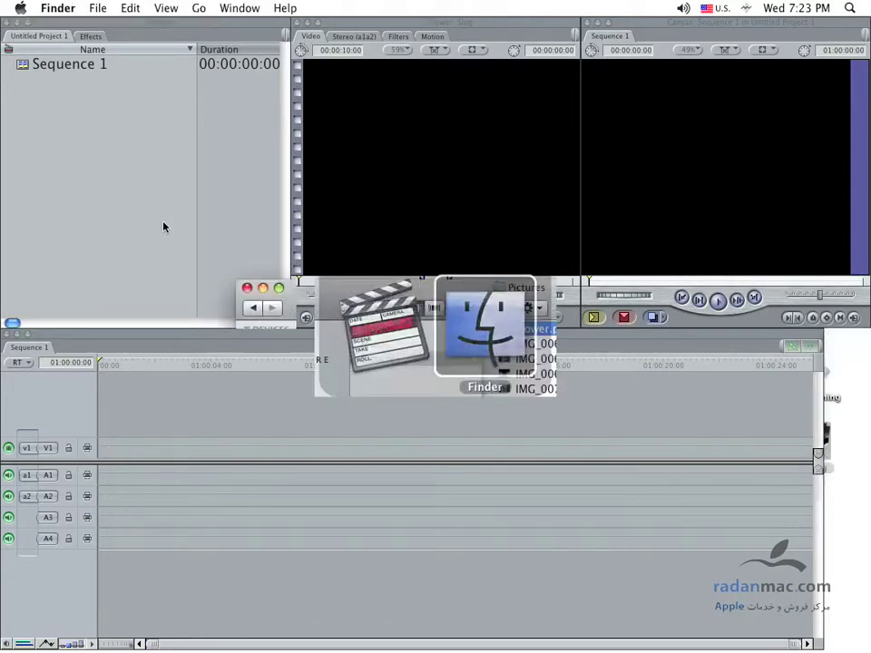
left_click_drag(300, 299, 351, 287)
scroll(517, 423, "left", 2)
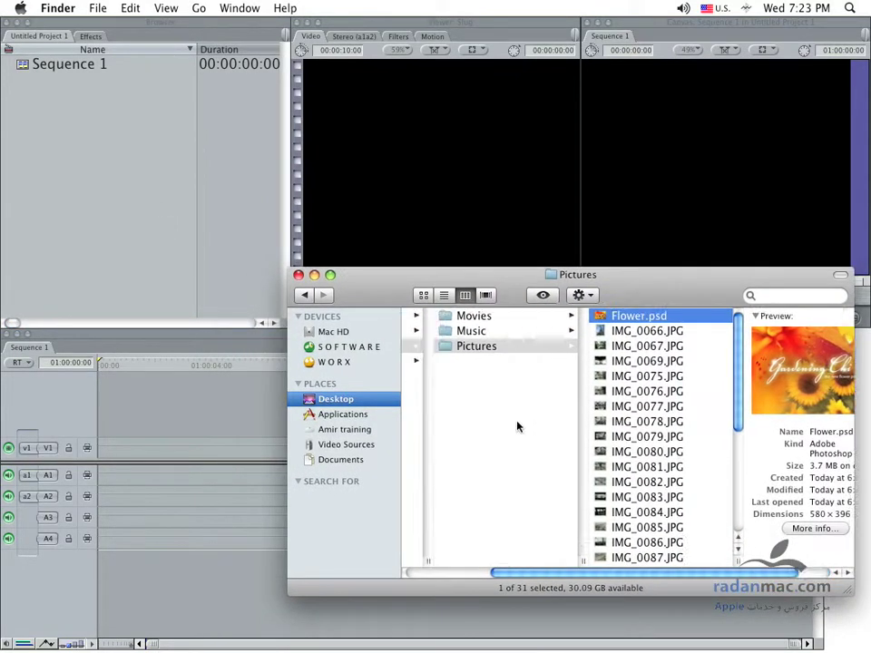
mouse_move(478, 330)
left_mouse_down()
mouse_move(380, 328)
mouse_move(102, 222)
left_mouse_up()
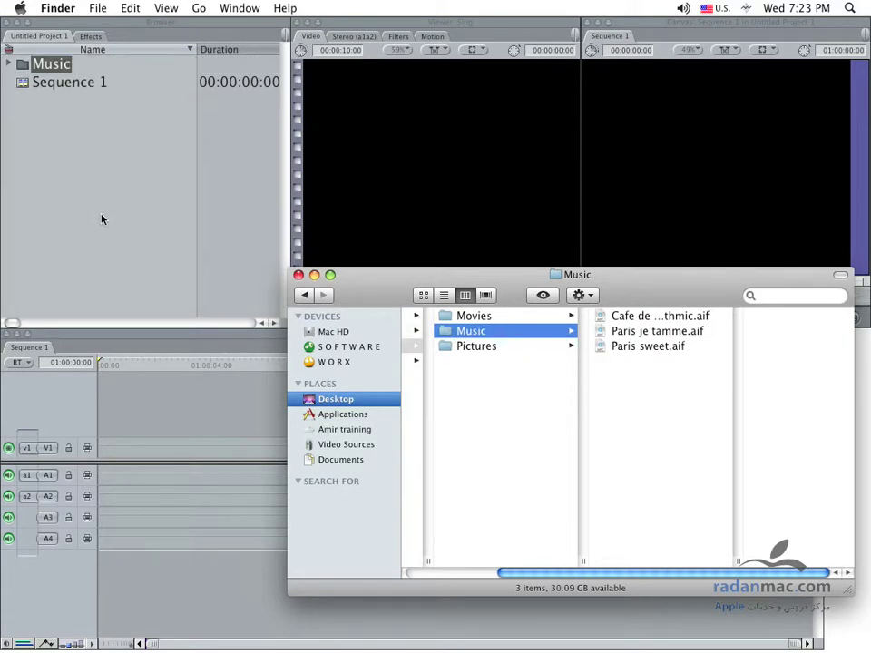
left_click(41, 65)
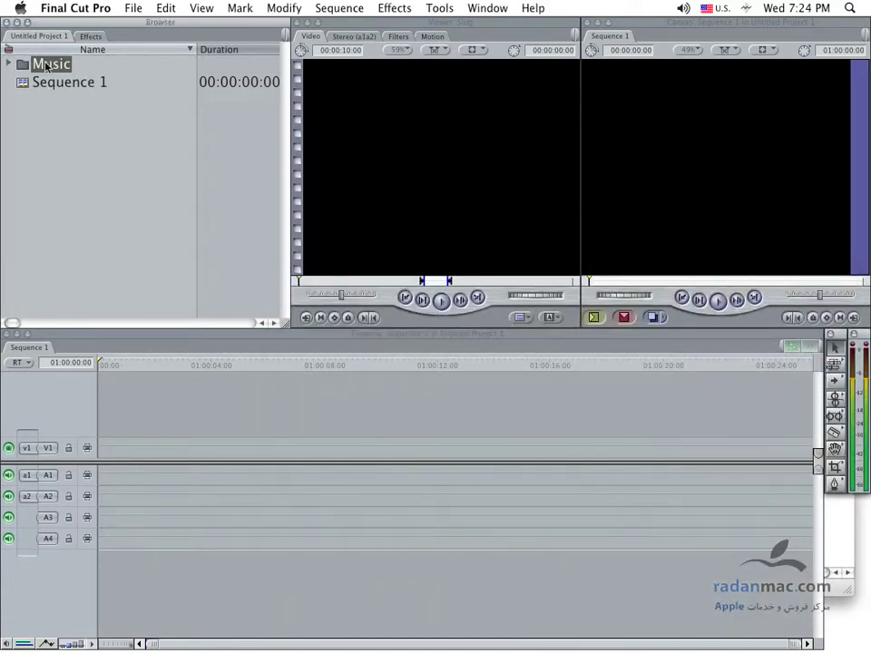
left_click(56, 51)
left_click(64, 50)
left_click(63, 64)
key("Delete")
Drag all three folders, Movies, Music and Pictures, from Finder into the Browser as bins
key("super+Tab")
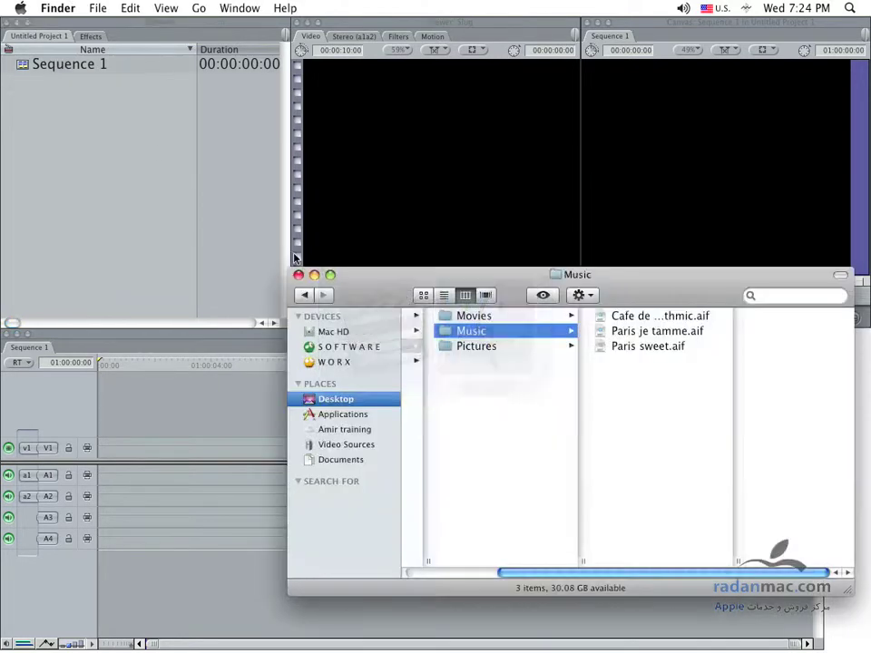
key("super+a")
left_click_drag(476, 345, 106, 201)
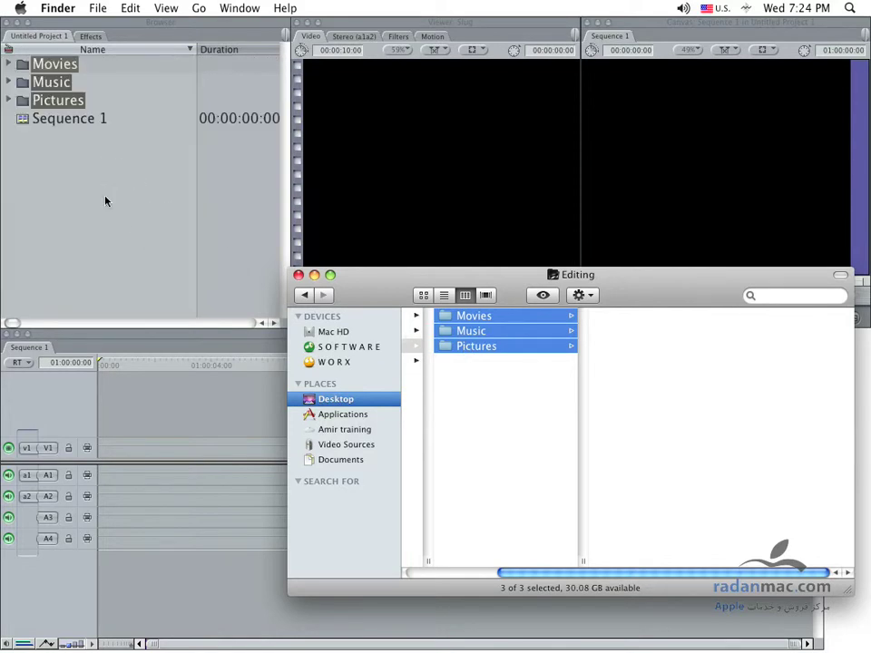
key("super+Tab")
left_click(105, 202)
left_click(8, 101)
left_click(8, 101)
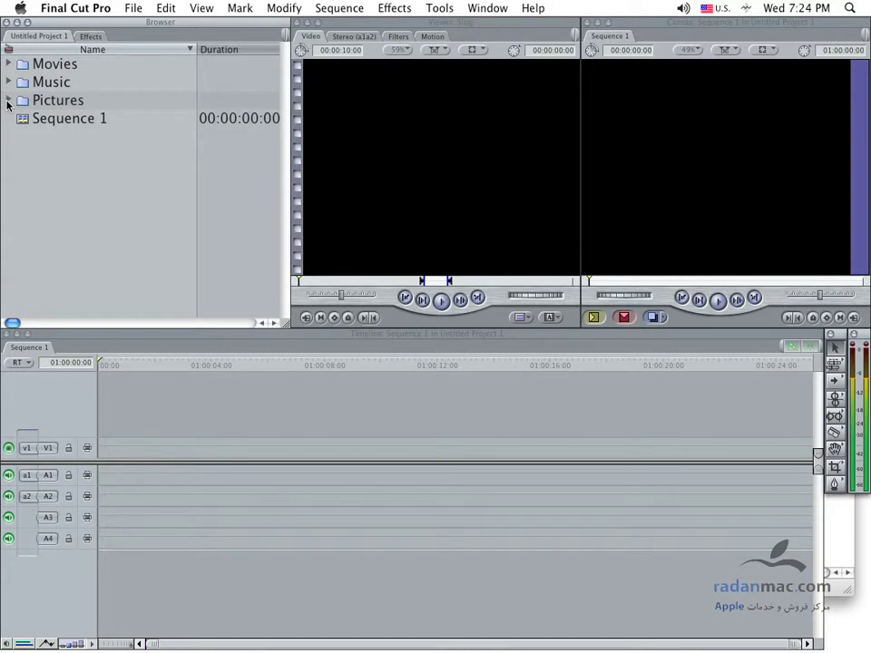
Expand the Pictures bin and select Flower.psd (00:00:05:00) among the IMG JPG stills
left_click(8, 101)
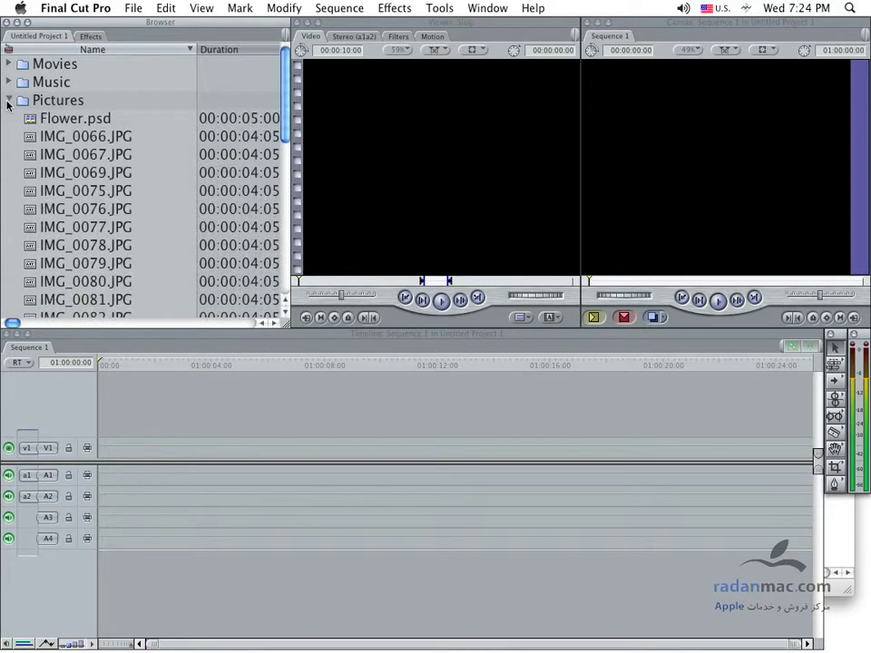
left_click(93, 125)
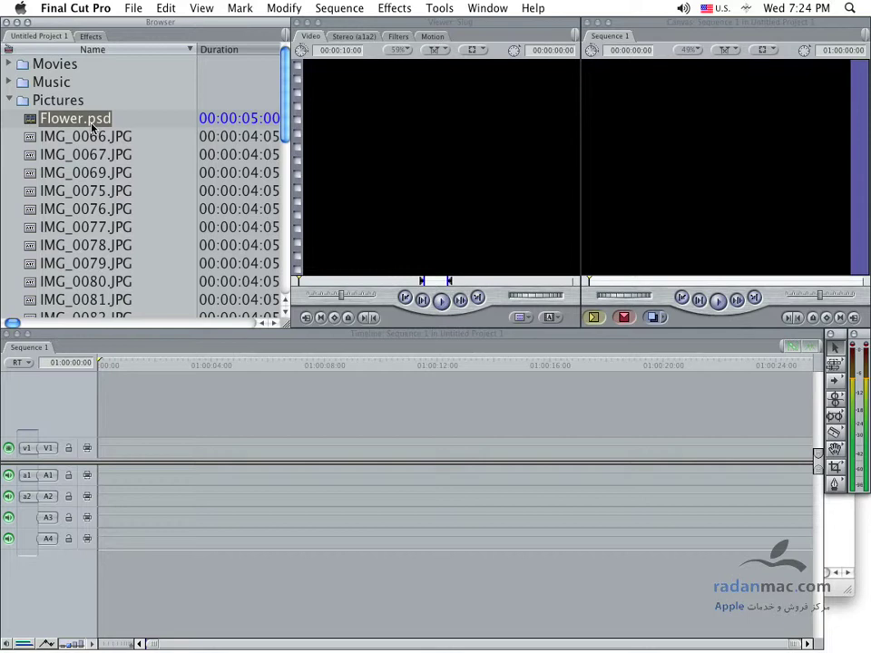
scroll(87, 127, "down", 10)
scroll(91, 133, "up", 2)
scroll(64, 118, "up", 8)
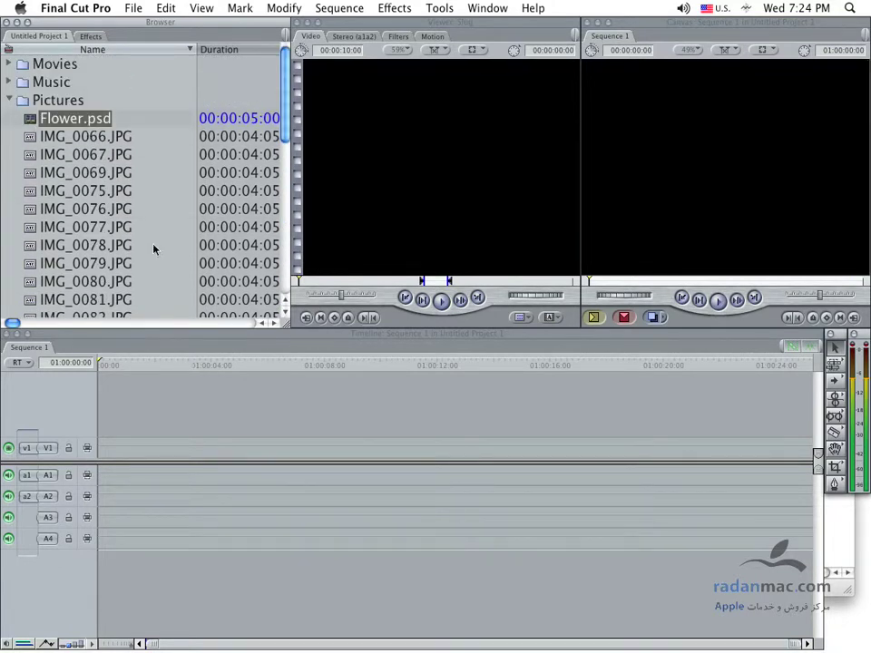
Open Flower.psd as a three-layer sequence and toggle the title track's visibility off and on
double_click(33, 119)
left_click(155, 581)
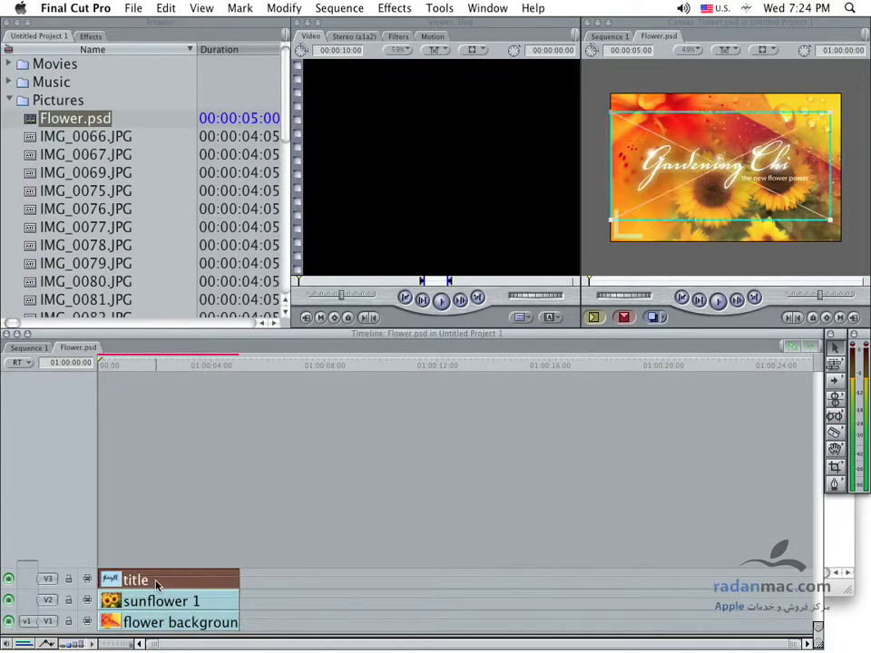
left_click_drag(184, 632, 184, 490)
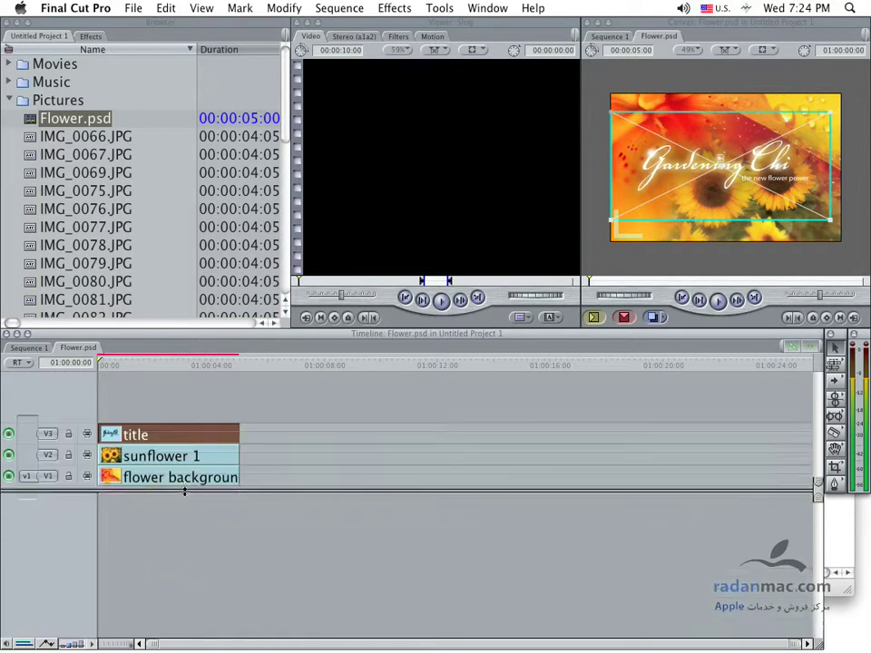
left_click(9, 434)
left_click(9, 434)
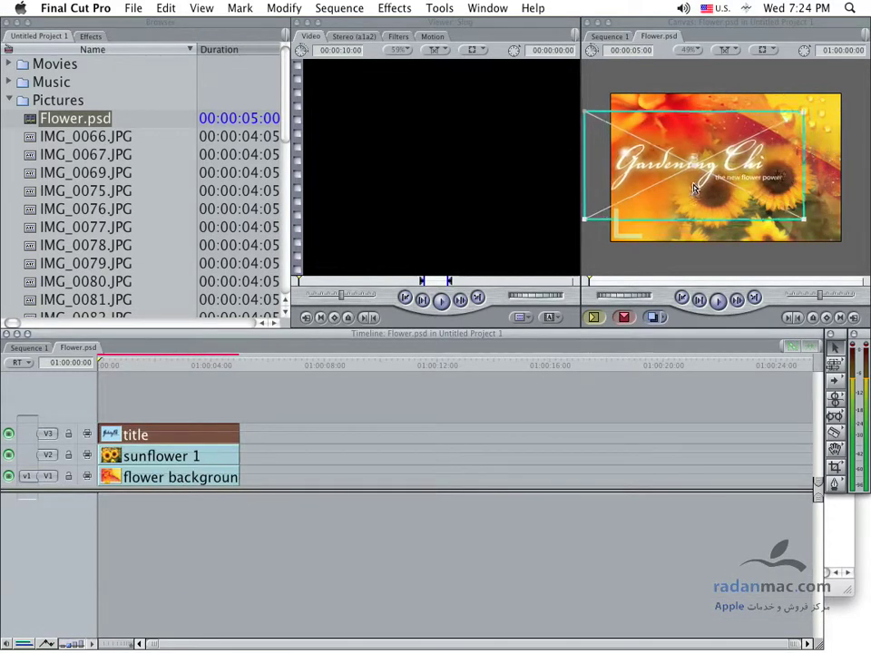
Reposition the title text in the Canvas slightly up and to the right
left_click_drag(694, 192, 699, 178)
left_click(284, 411)
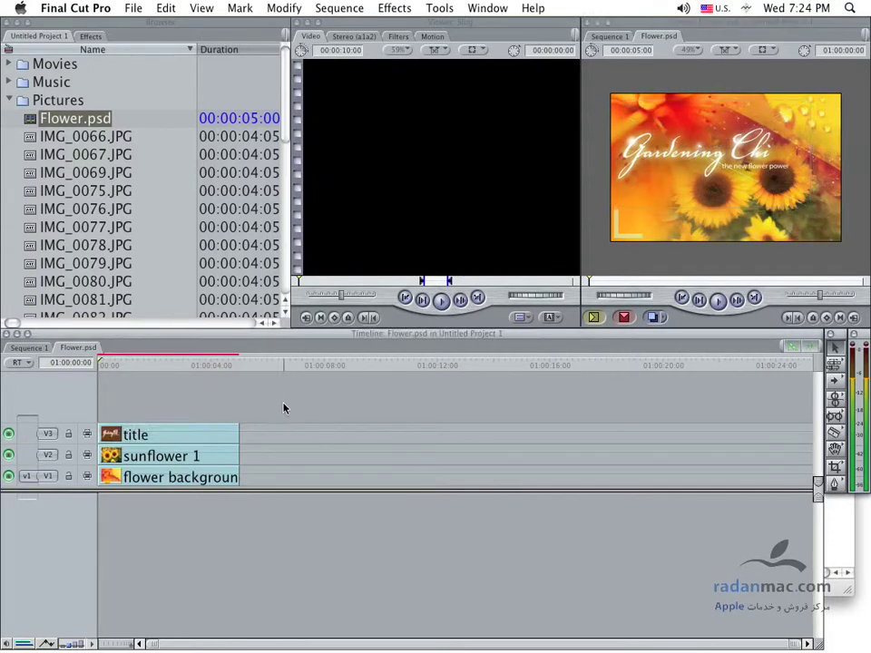
left_click(151, 366)
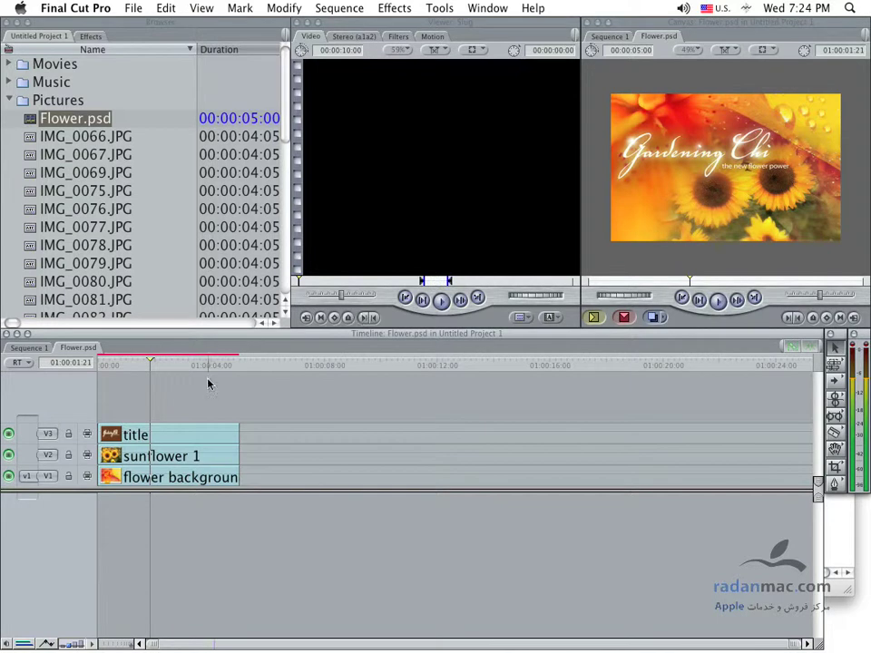
left_click(175, 435)
left_click_drag(649, 147, 678, 162)
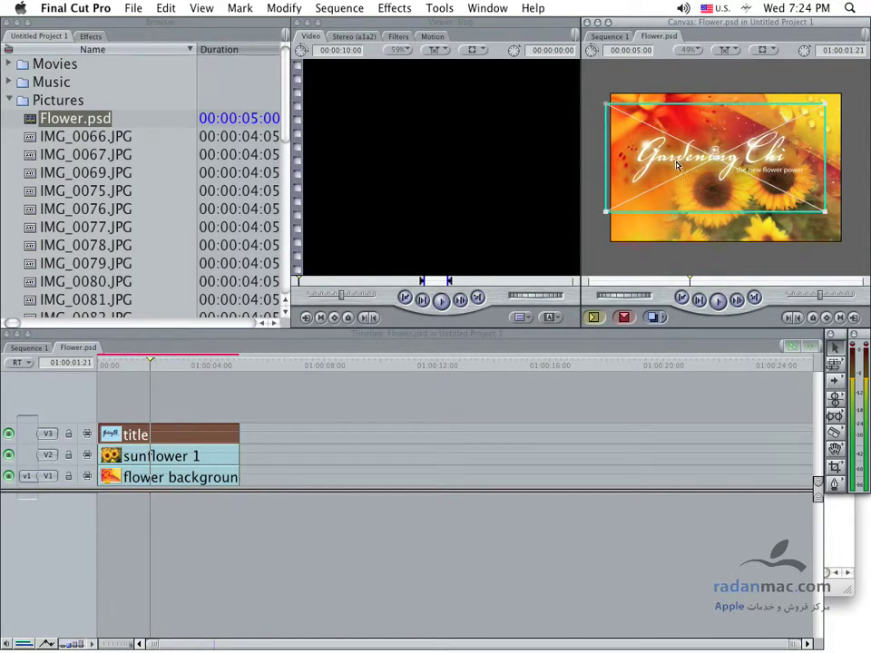
left_click_drag(678, 163, 678, 156)
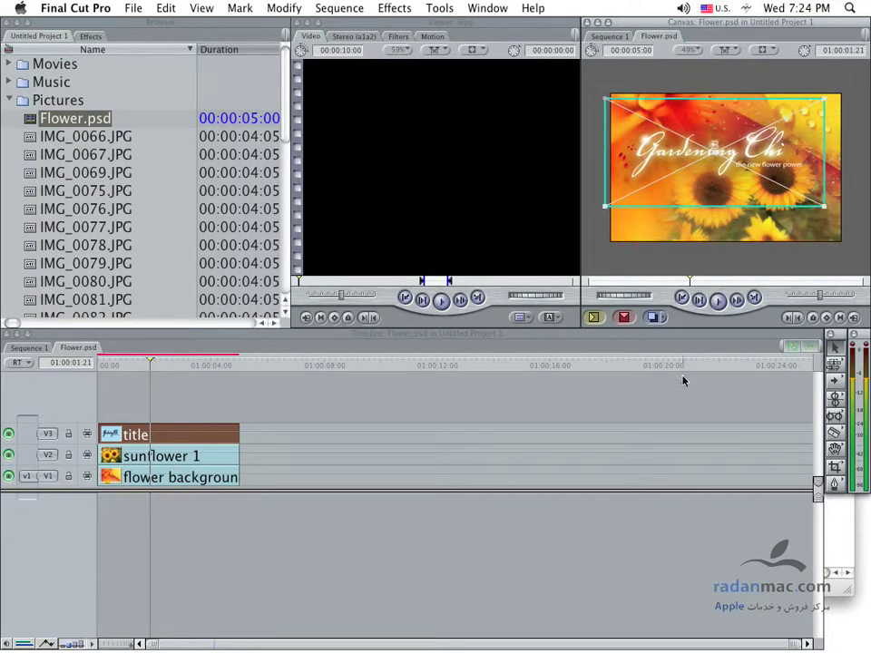
left_click(637, 400)
Scrub through the Flower.psd sequence, briefly glancing at the empty Sequence 1
mouse_move(161, 365)
left_mouse_down()
mouse_move(184, 366)
mouse_move(162, 365)
left_mouse_up()
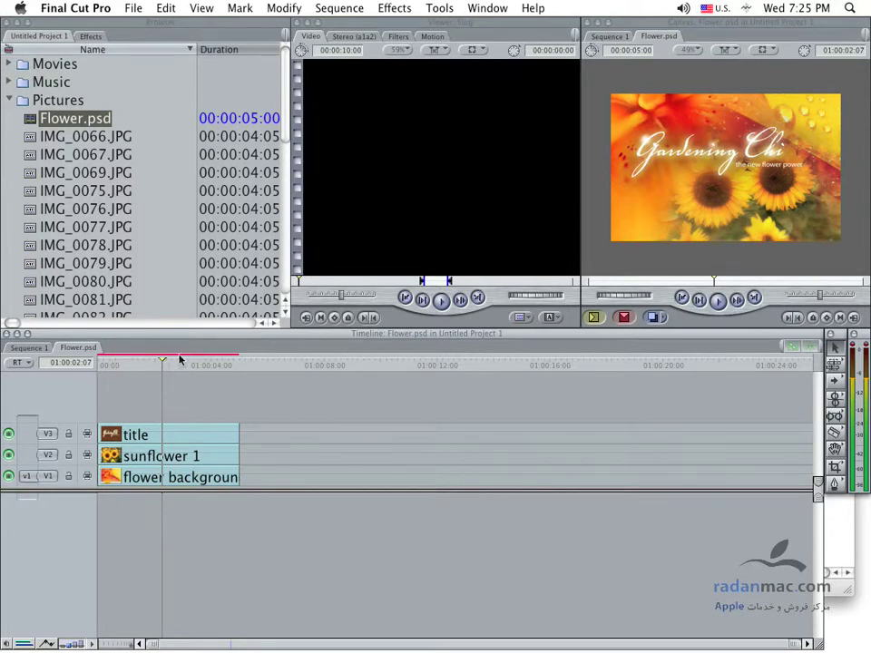
left_click(28, 347)
left_click(78, 347)
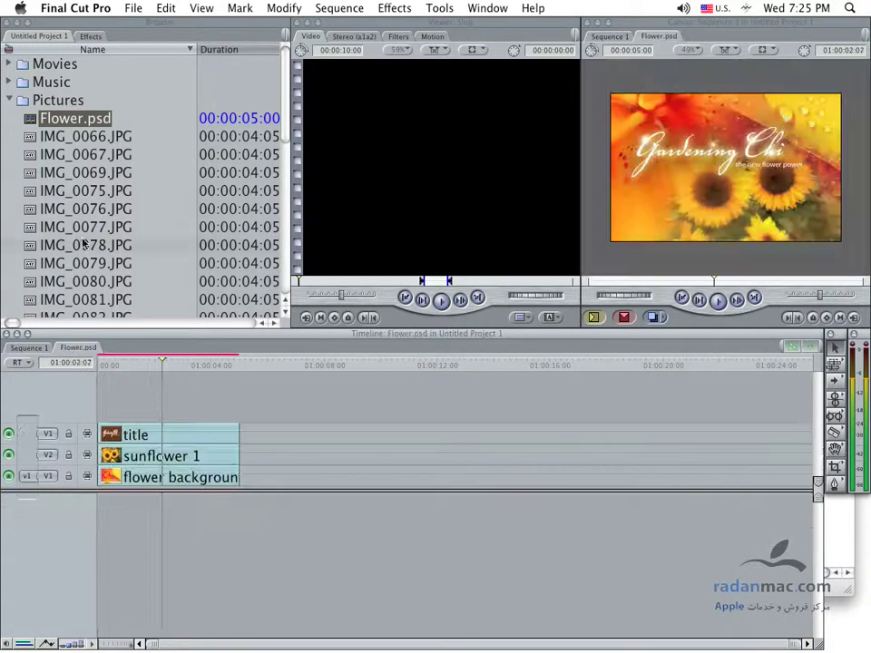
Collapse the Pictures bin, then open and dismiss the File menu without choosing anything
left_click(9, 100)
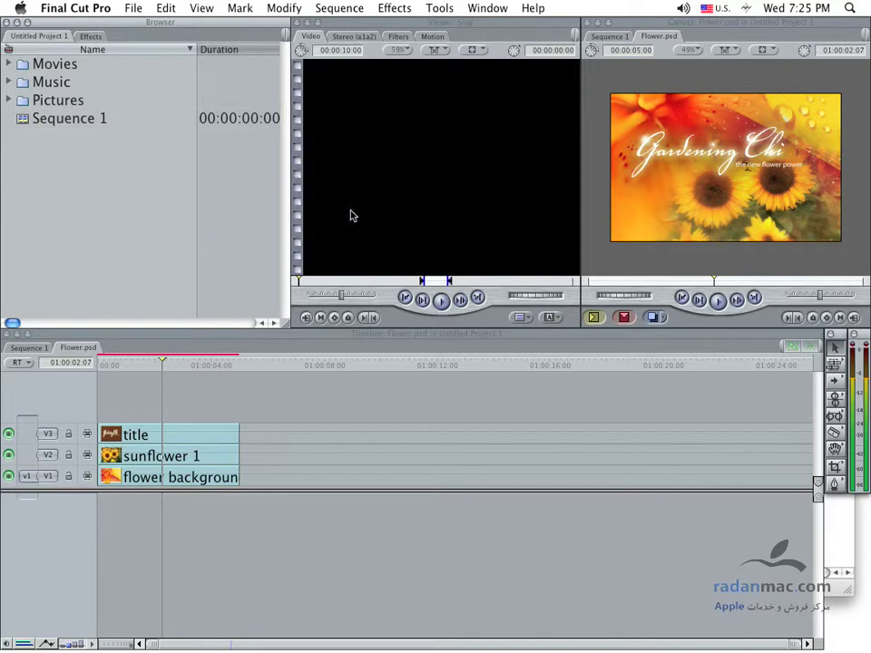
left_click(132, 8)
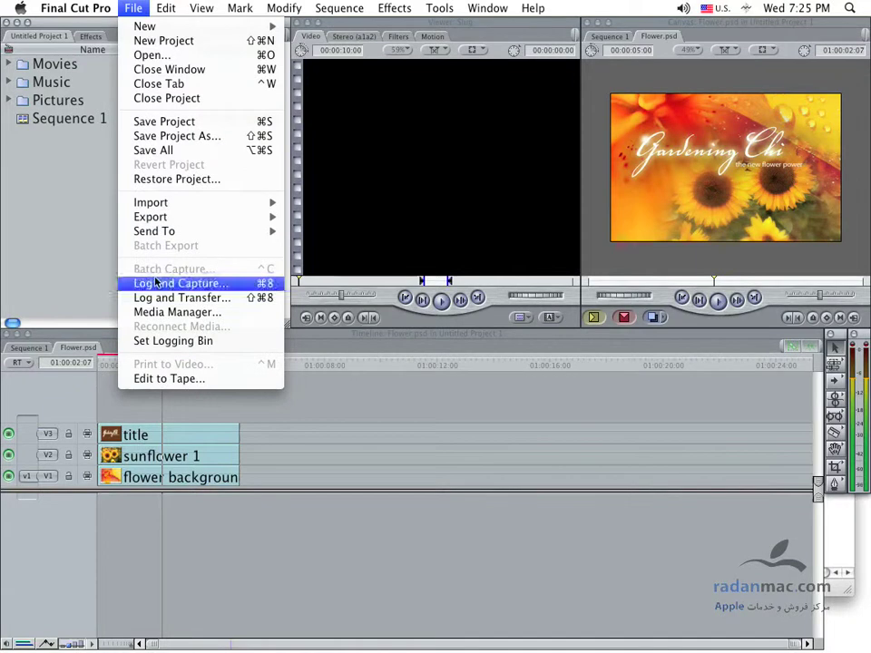
left_click(36, 266)
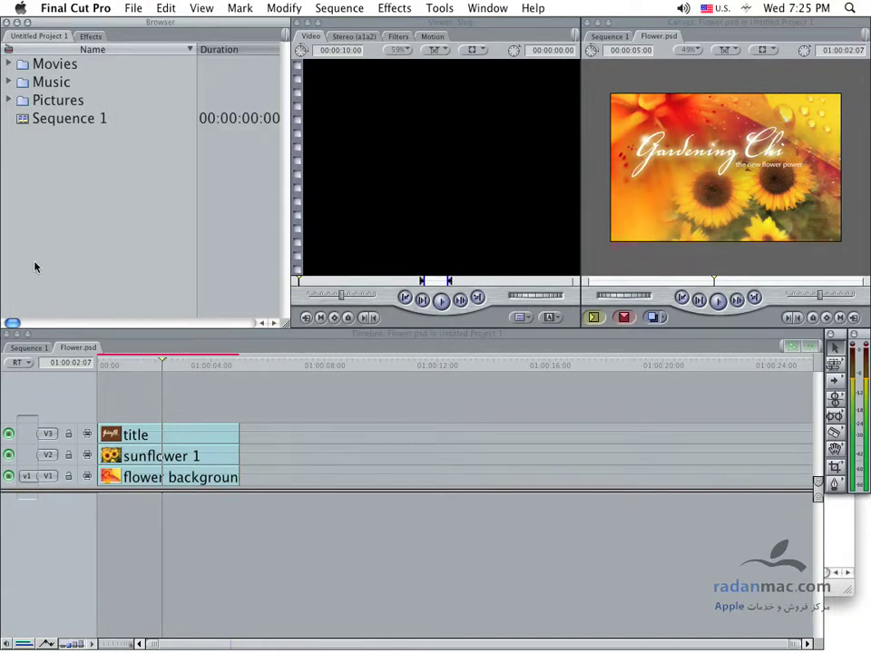